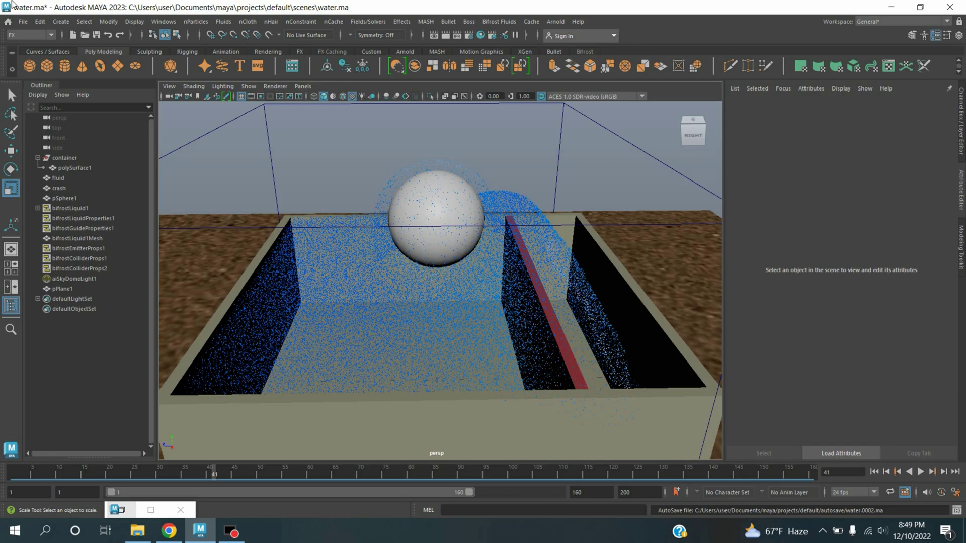
Restore the Arnold Render View, then add a polygon cube to the empty scene.
left_click(150, 510)
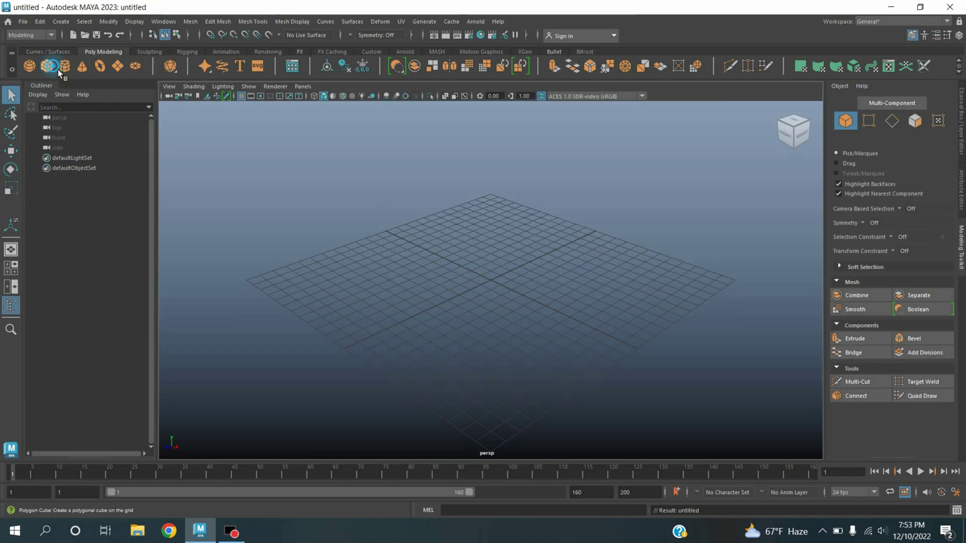
left_click(56, 70)
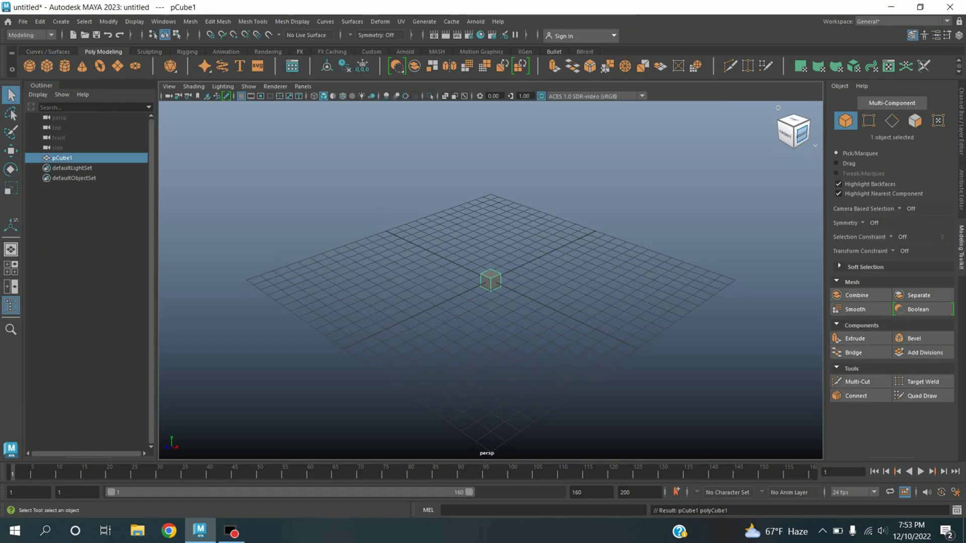
Set polyCube1 to height 8, width 25, depth 25 and Translate Y 4.
key("ctrl+a")
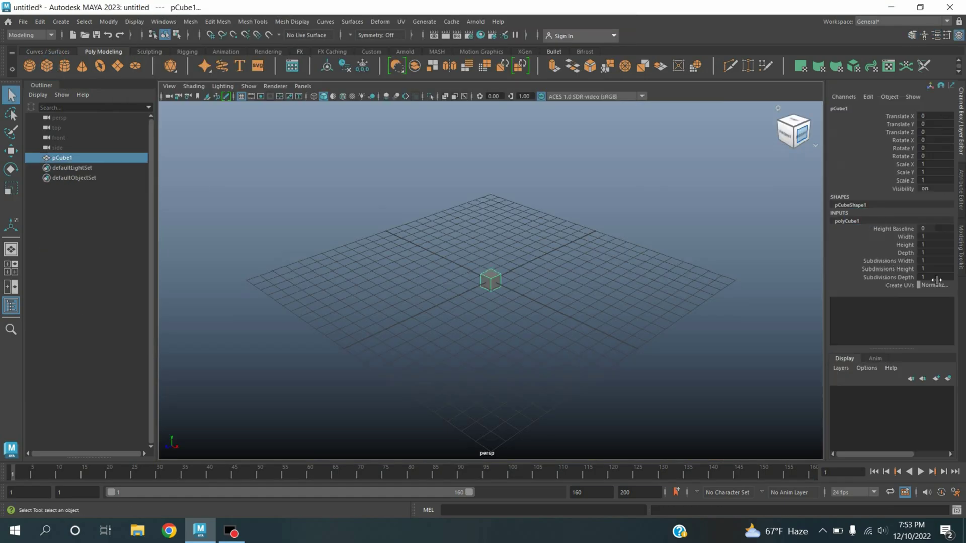
double_click(929, 245)
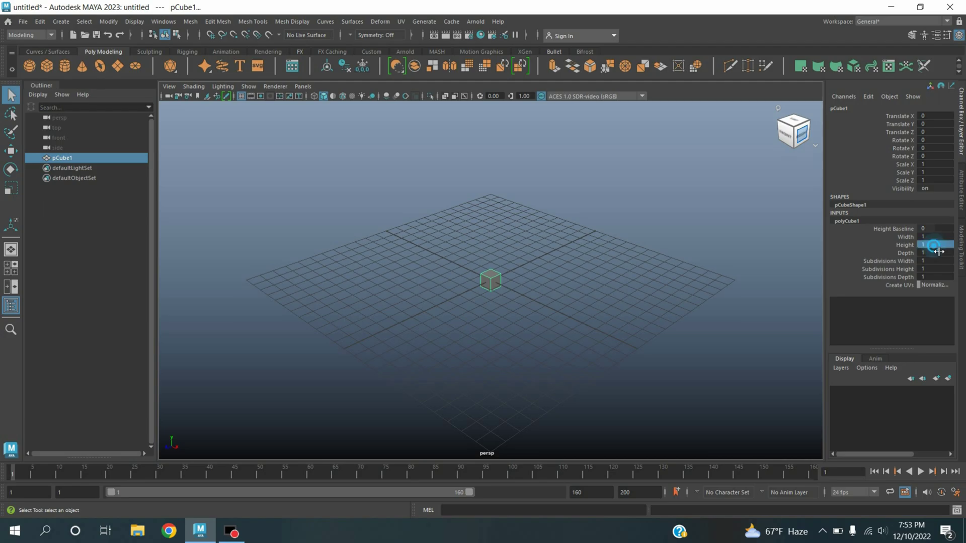
type("58")
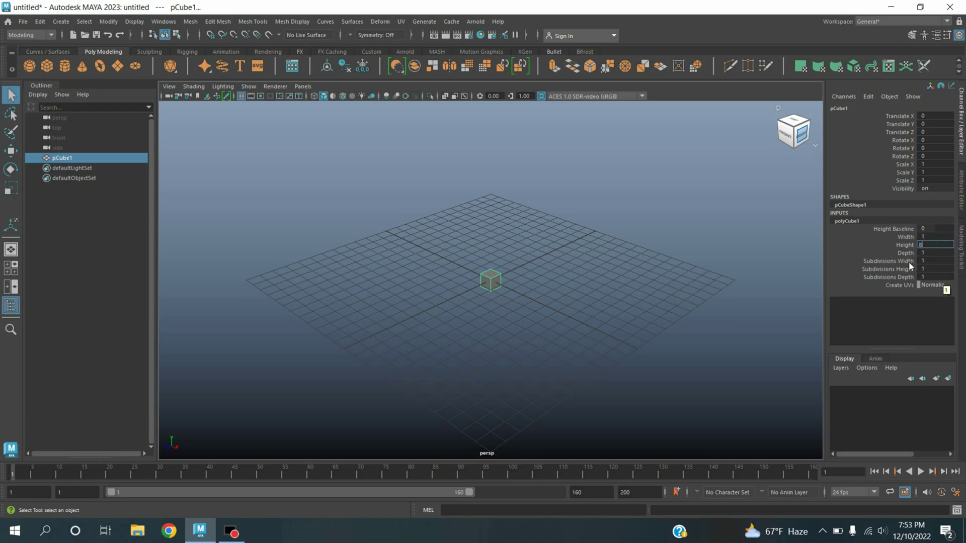
double_click(934, 238)
type("2")
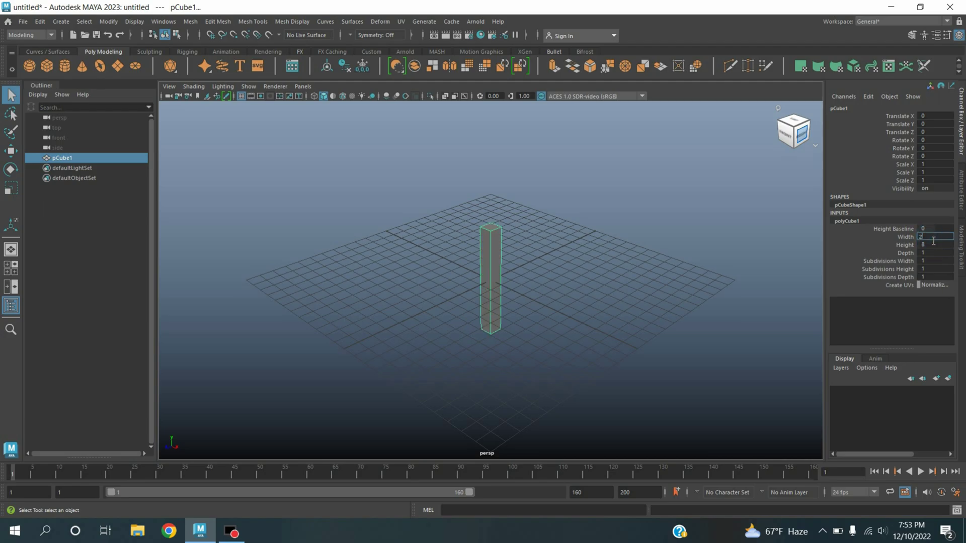
type("5")
key("Return")
double_click(935, 254)
type("25")
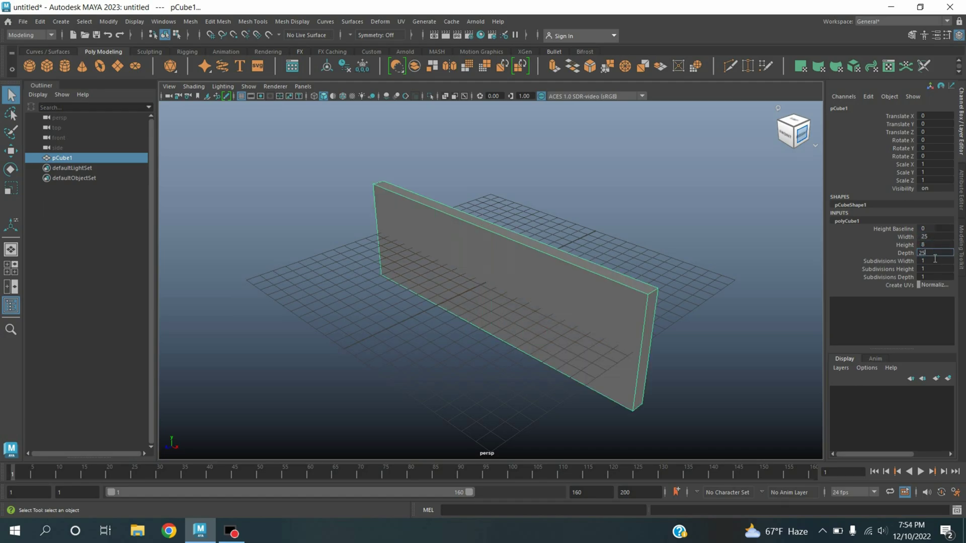
key("Return")
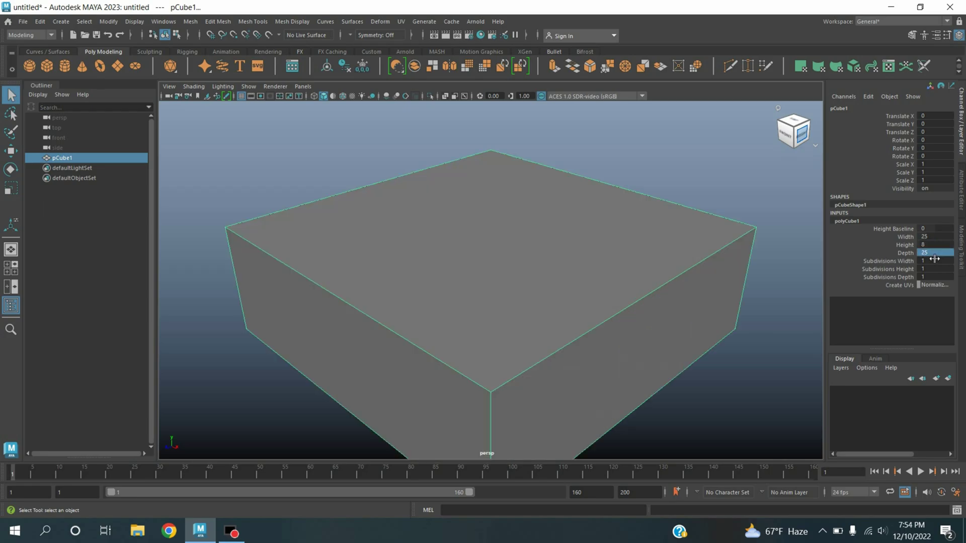
double_click(931, 125)
type("4")
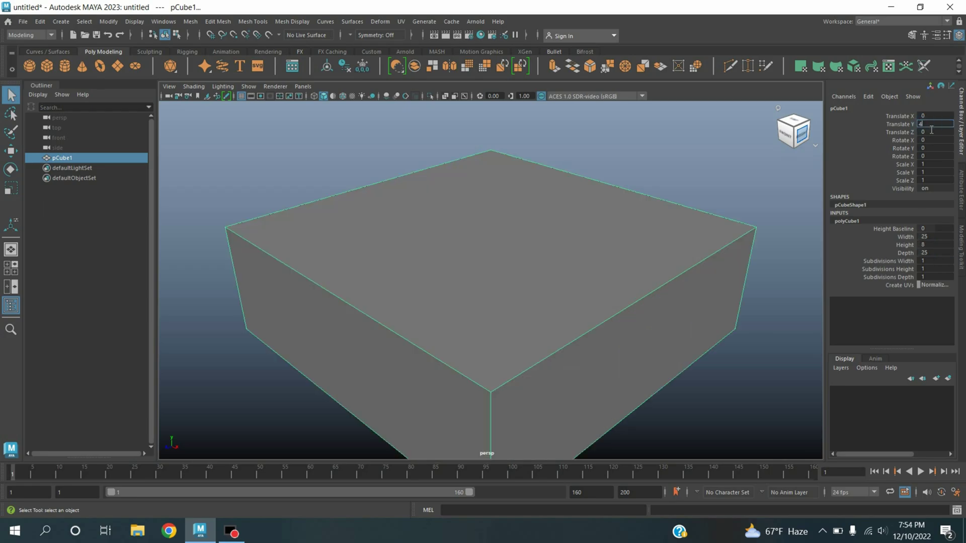
key("Return")
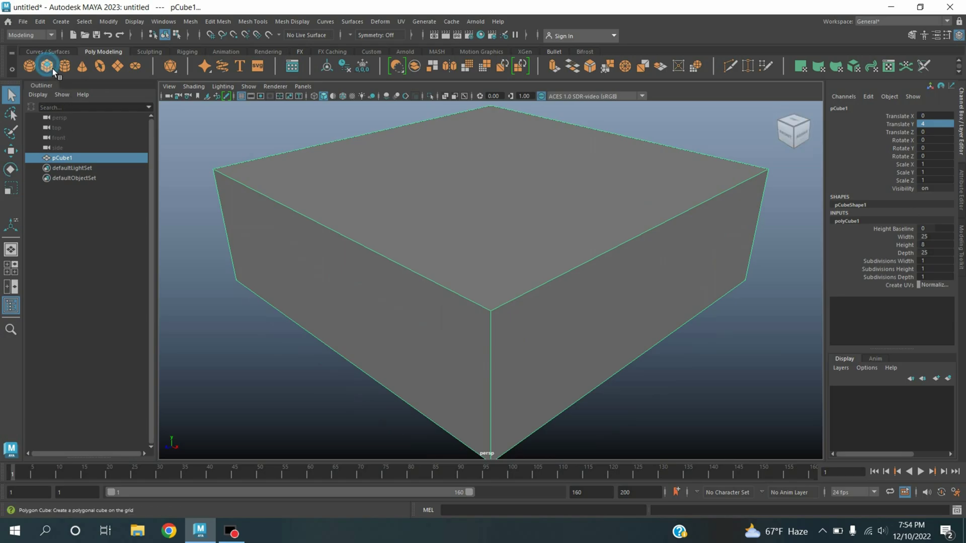
left_click(52, 69)
Set polyCube2 to height 7, width 23, depth 23 and Translate Y 3.5.
left_click(850, 220)
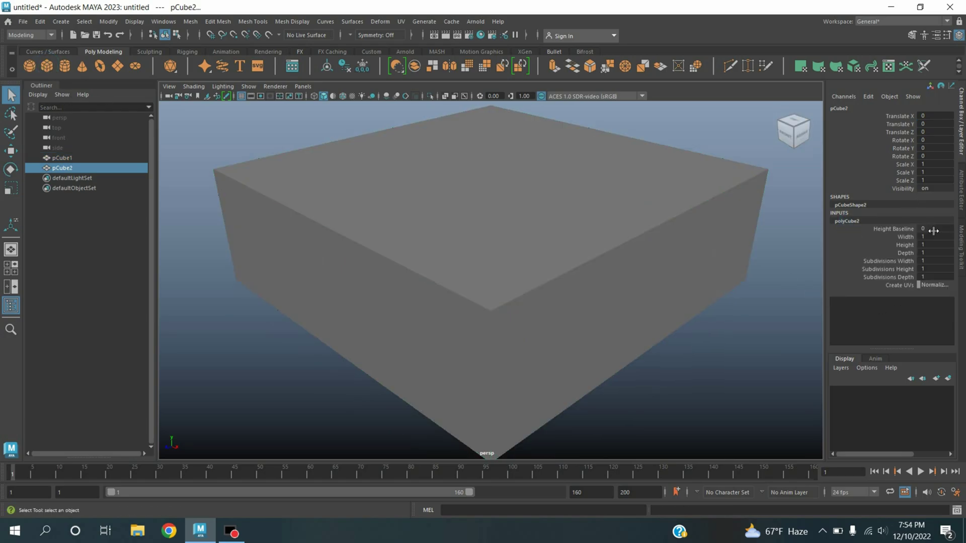
double_click(928, 246)
key("Return")
double_click(931, 237)
key("Return")
double_click(932, 253)
type("23")
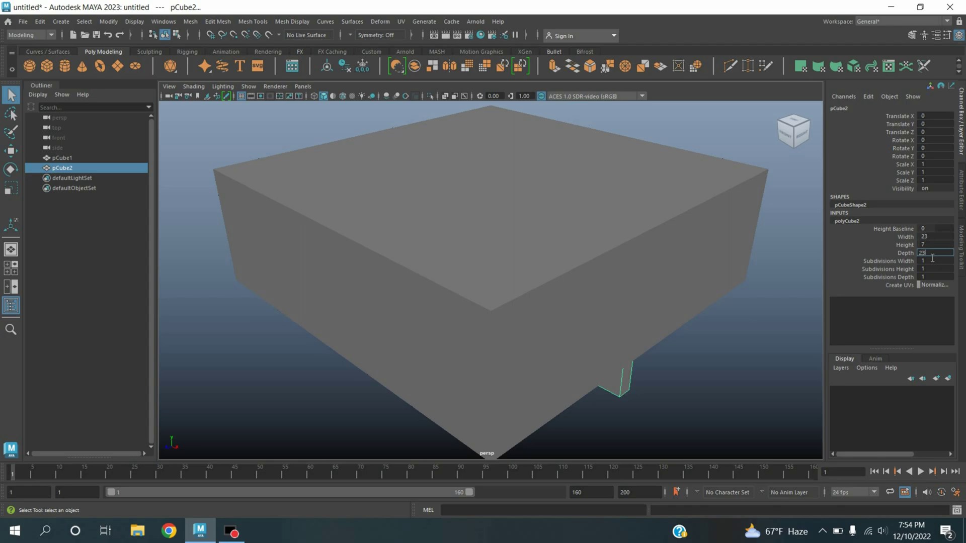
key("Return")
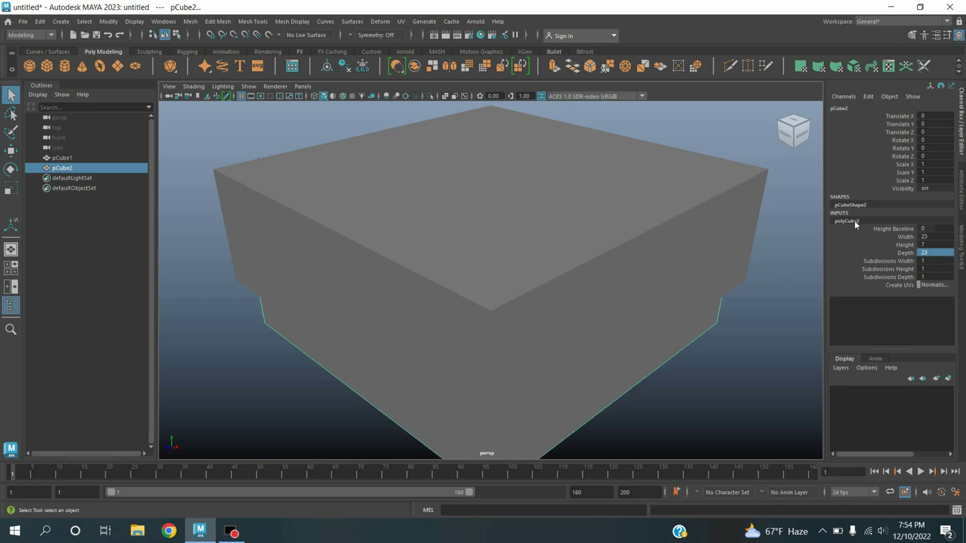
double_click(928, 126)
type("3.5")
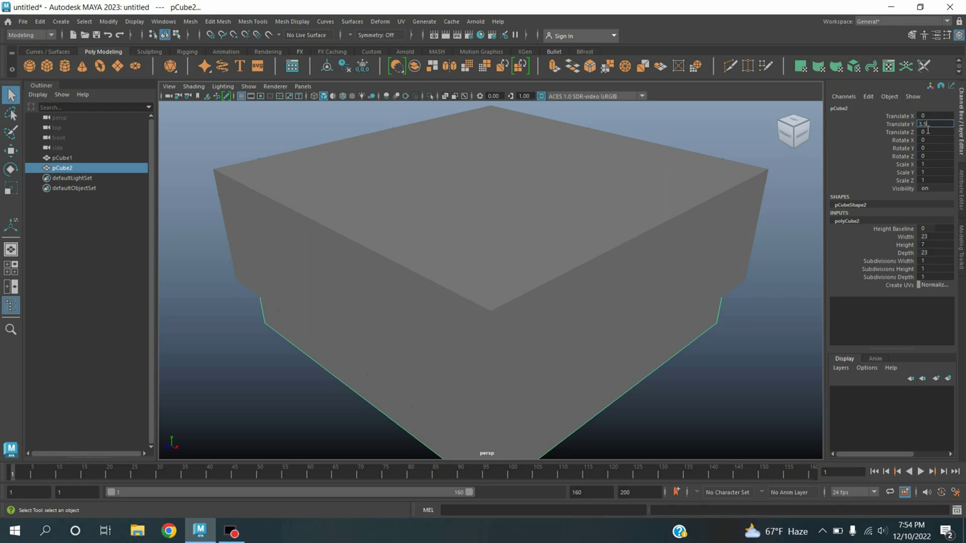
key("Return")
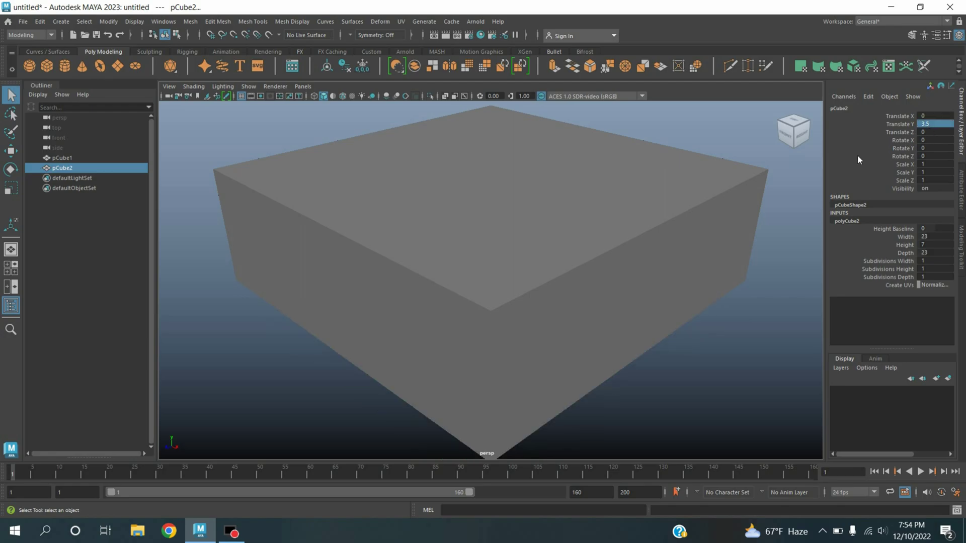
Assign pCube1 a new Lambert material (lambert2) with a muted olive-grey colour.
left_click_drag(379, 140, 241, 268, "alt")
right_click_drag(240, 231, 236, 491)
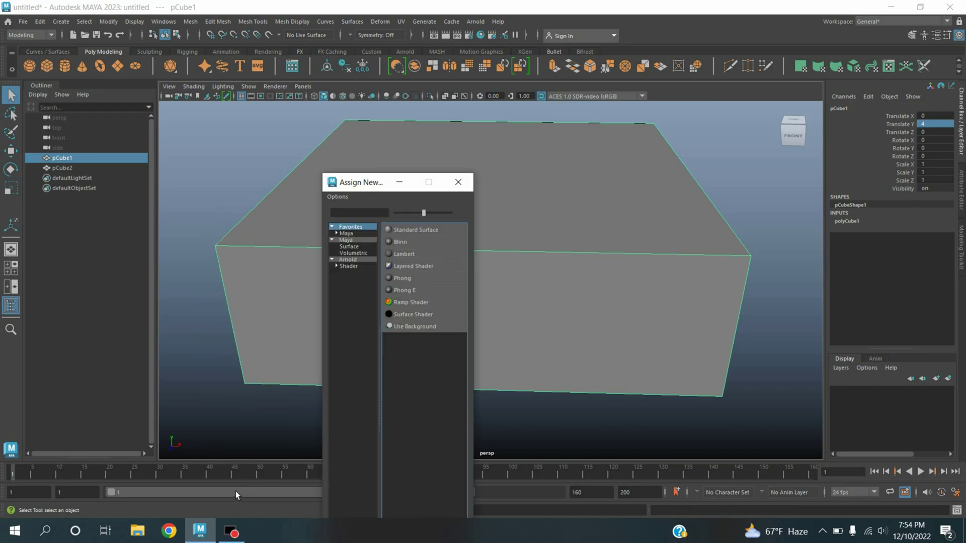
left_click(413, 258)
left_click(875, 108)
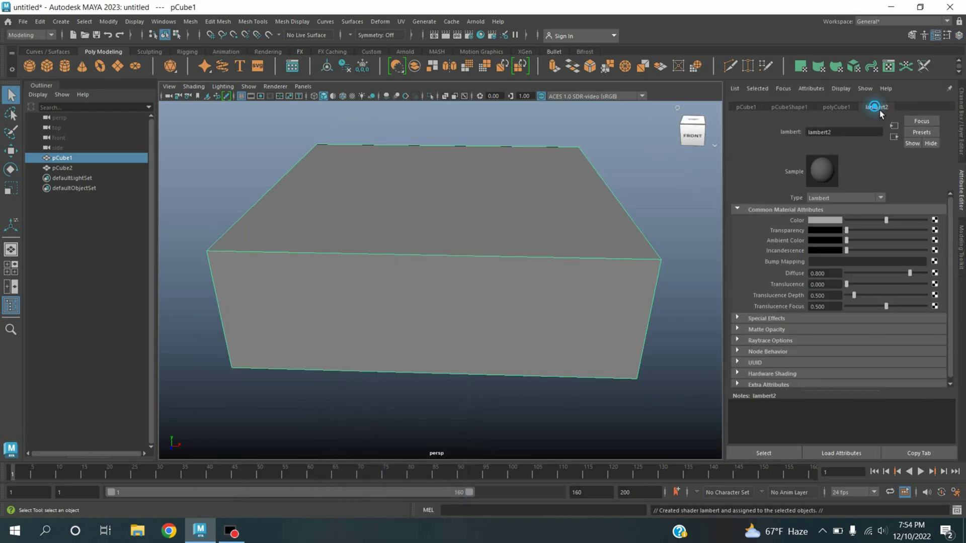
left_click(829, 223)
left_click(830, 222)
left_click_drag(788, 256, 805, 256)
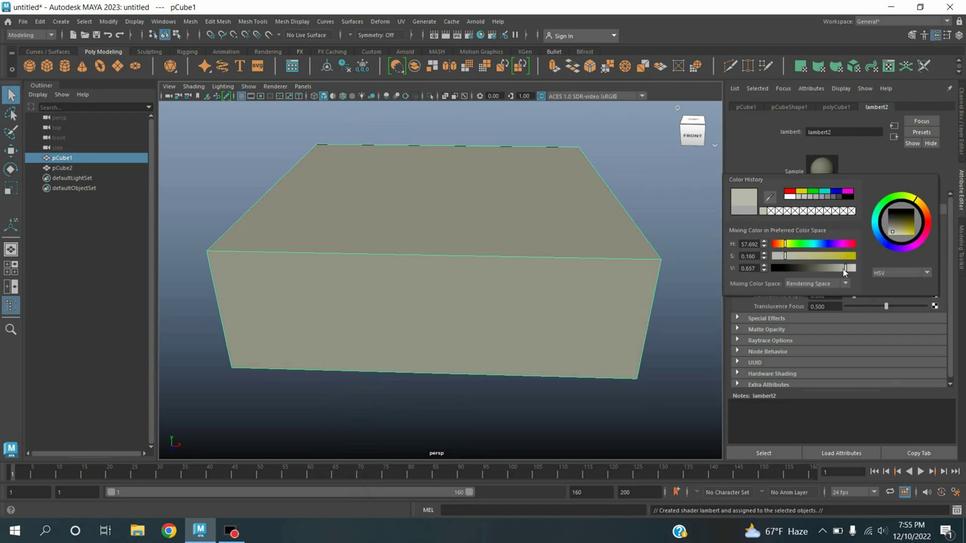
left_click(923, 35)
Extrude the large box's top face and scale it inward to form thin walls.
left_click(913, 127)
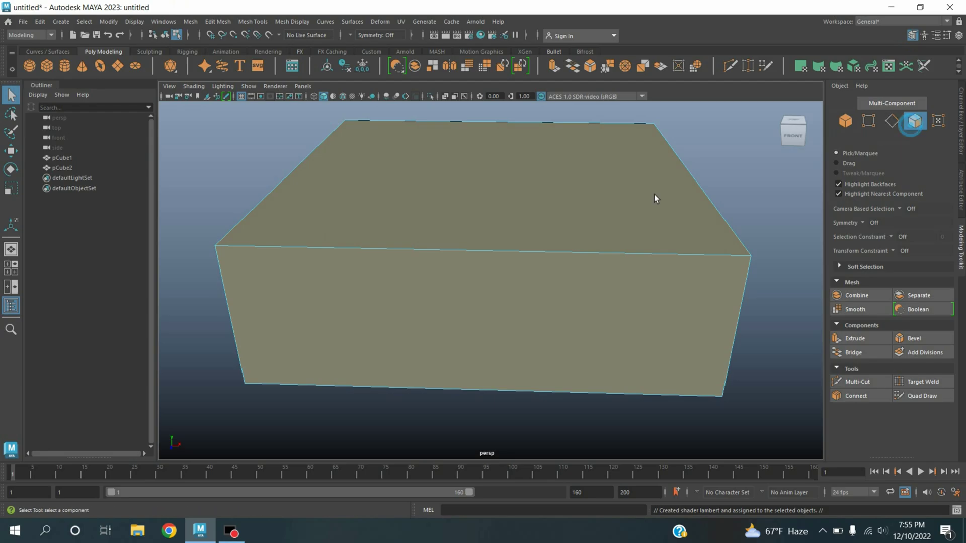
left_click(513, 232)
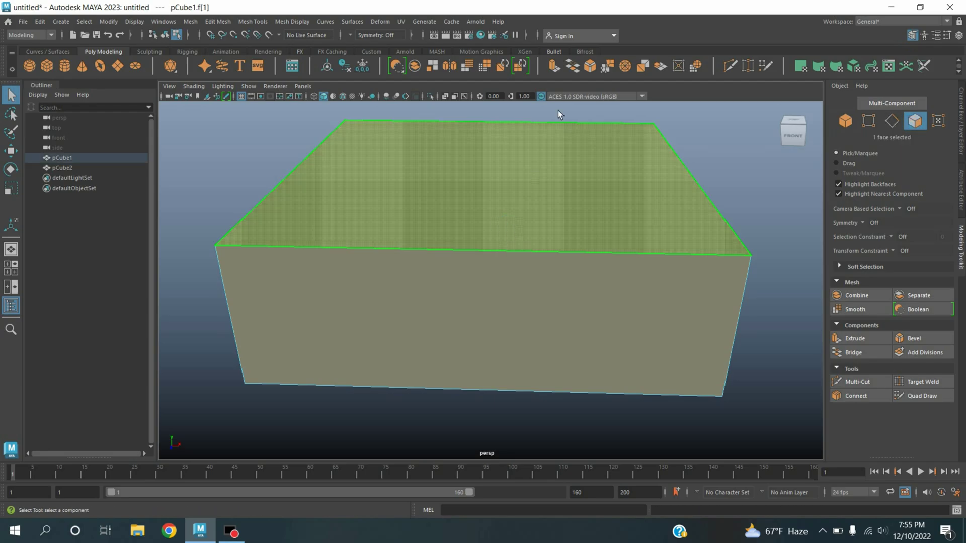
left_click(558, 74)
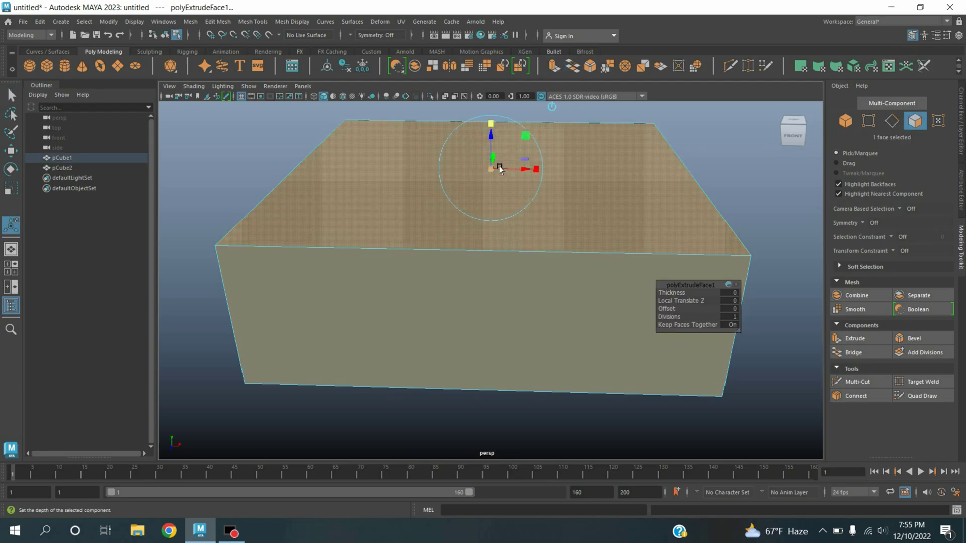
left_click_drag(496, 172, 497, 179)
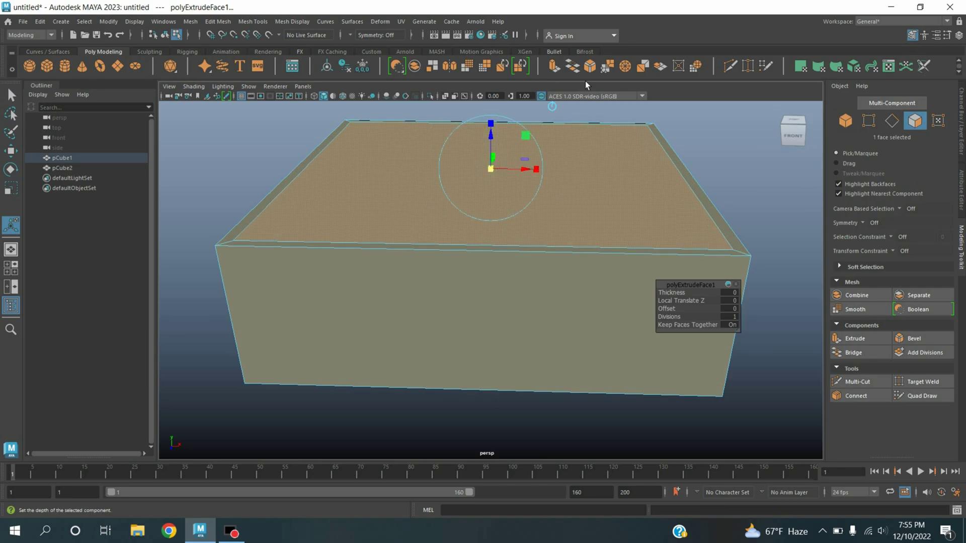
Extrude the inset face again and push it about 8 units down, checking in X-Ray.
left_click(558, 72)
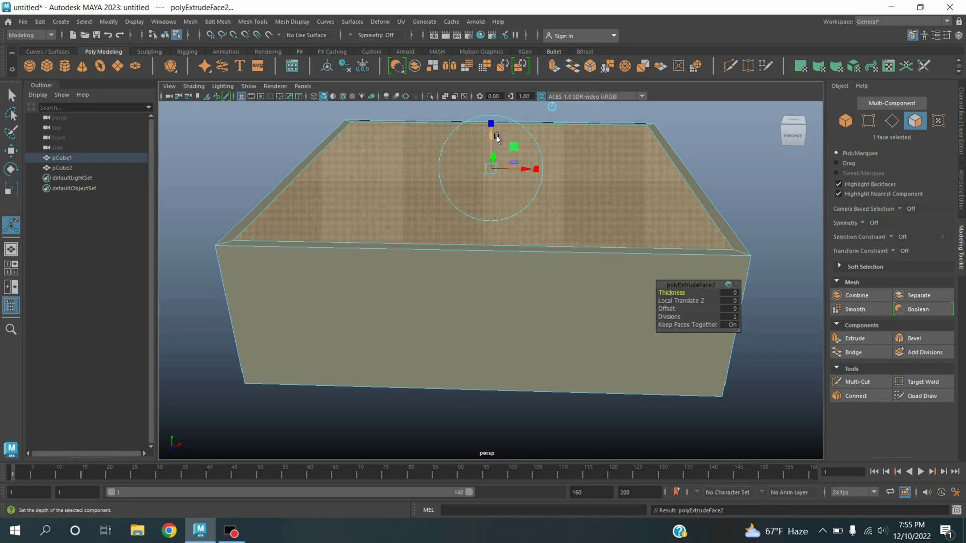
left_click_drag(492, 156, 491, 238)
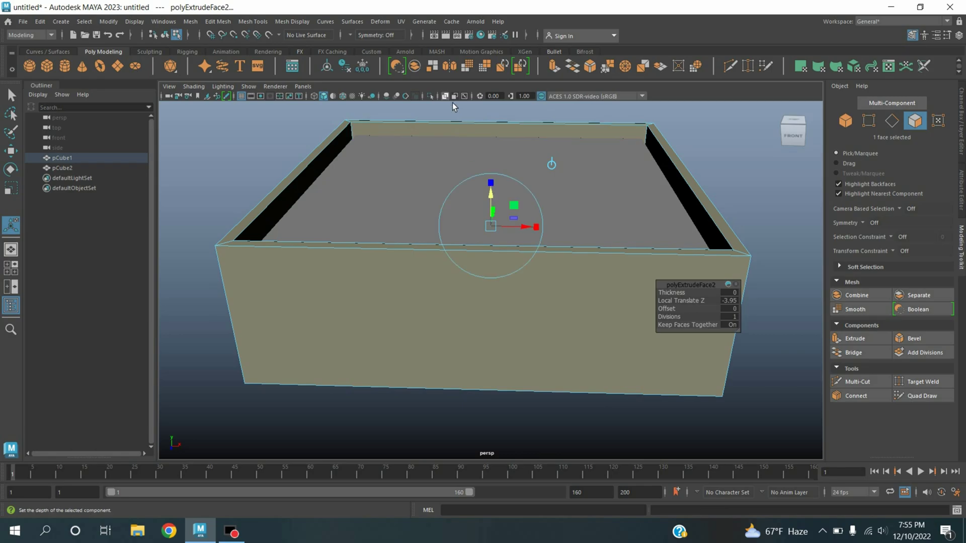
key("alt+x")
left_click_drag(491, 194, 501, 254)
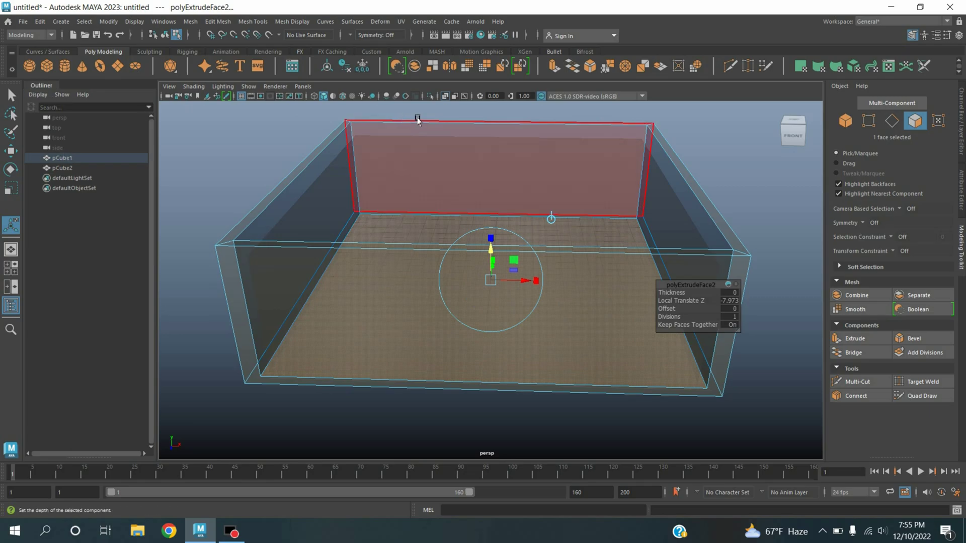
left_click(451, 100)
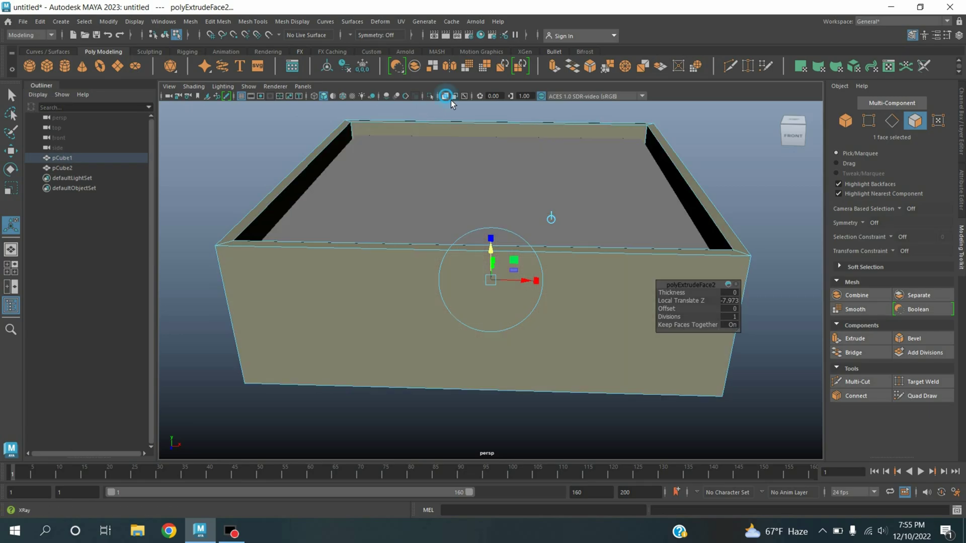
left_click(848, 129)
Uniformly scale the inner box up to about 1.03 of its size.
left_click(527, 220)
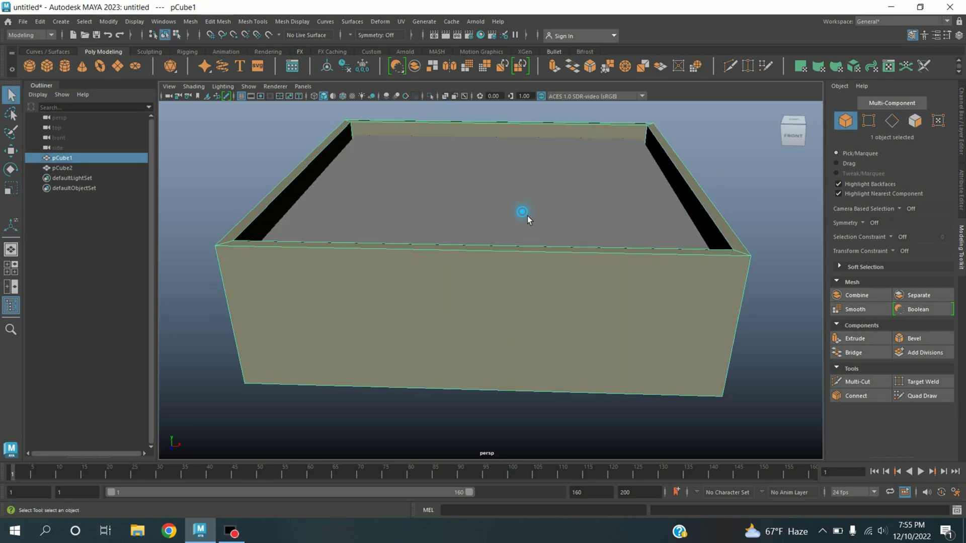
mouse_move(585, 225)
left_mouse_down("alt")
mouse_move(586, 239)
mouse_move(545, 276)
left_mouse_up("alt")
left_click(11, 190)
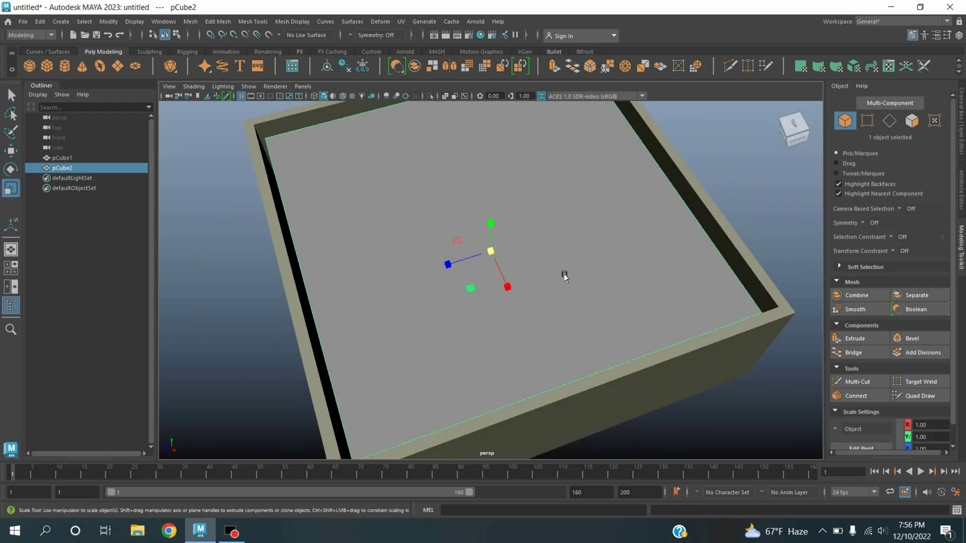
left_click(499, 256)
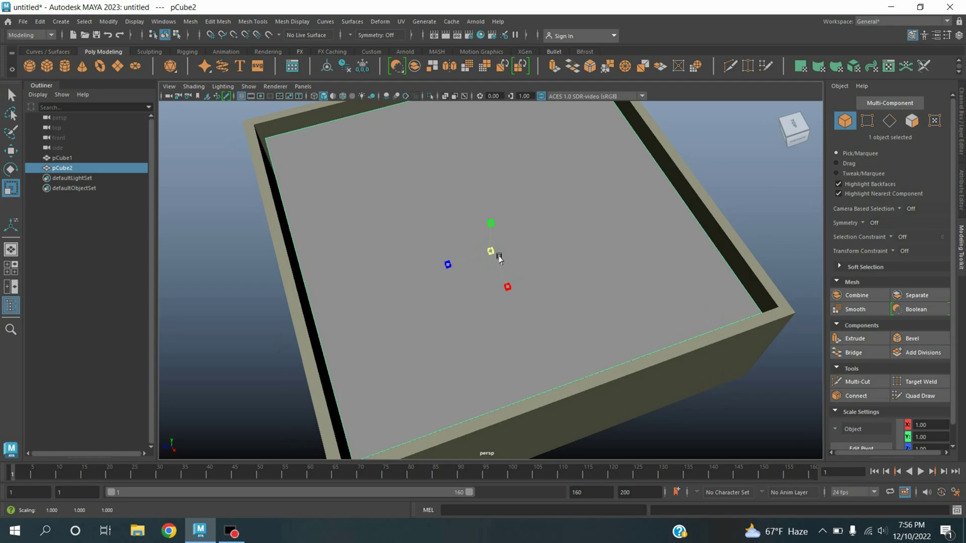
left_click_drag(498, 257, 501, 258)
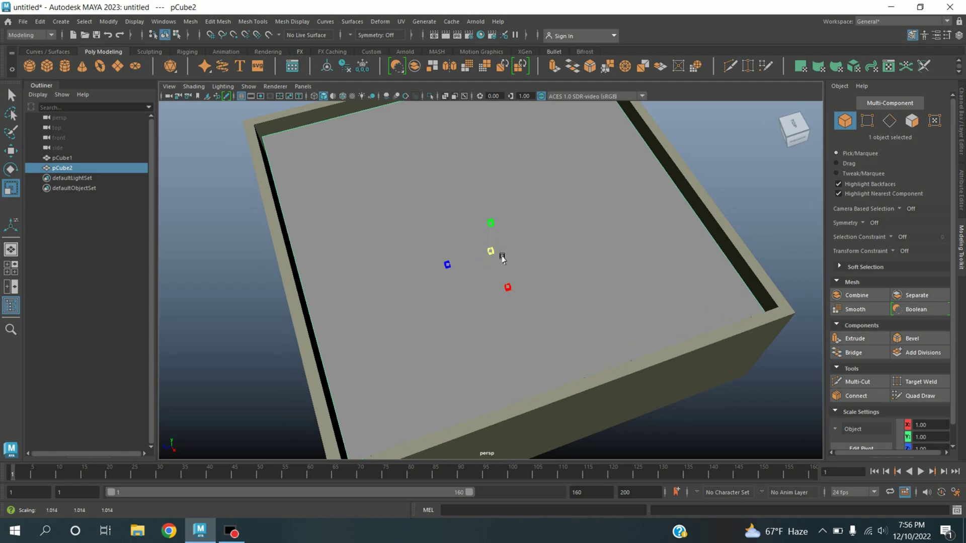
left_click_drag(501, 258, 507, 259)
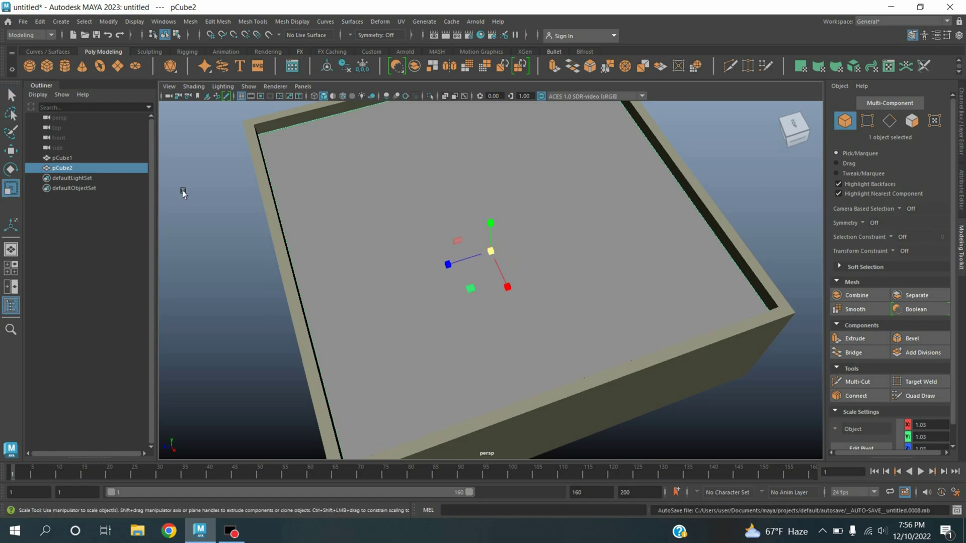
key("q")
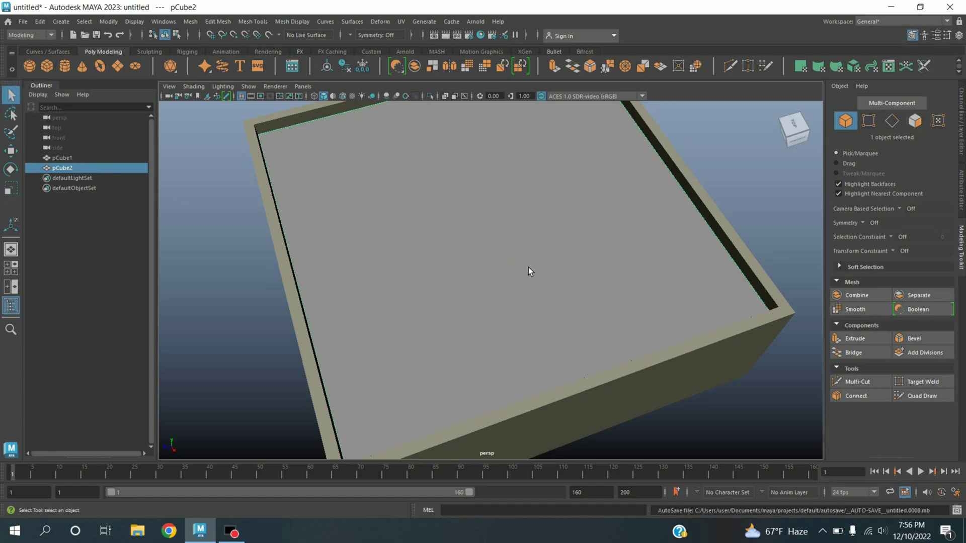
left_click_drag(528, 267, 613, 247, "alt")
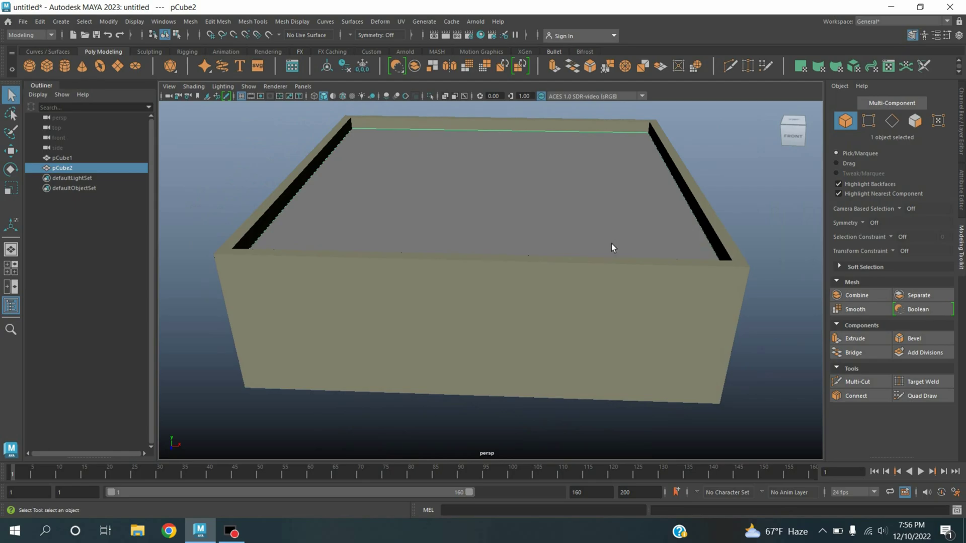
key("space")
key("space")
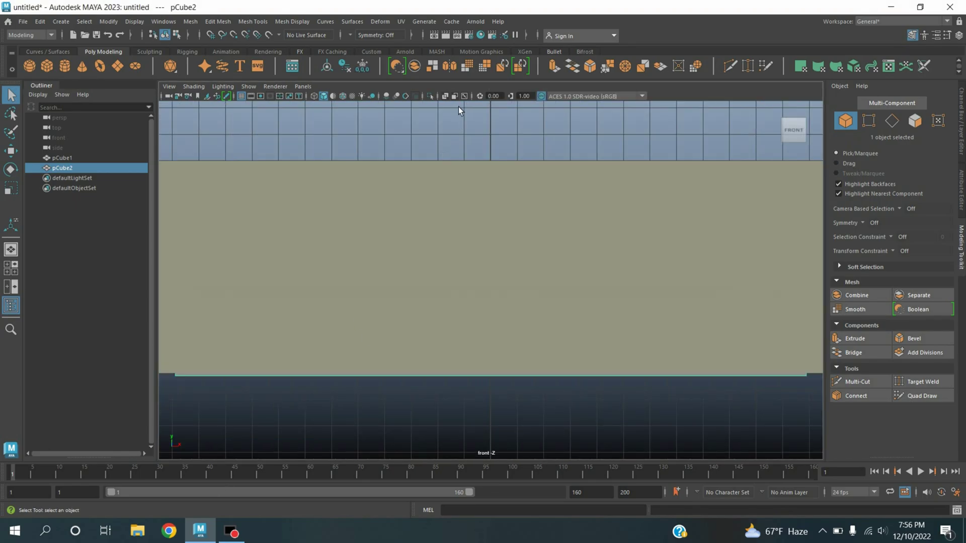
In front view, nudge the inner box up and raise its top vertices to the rim.
key("f")
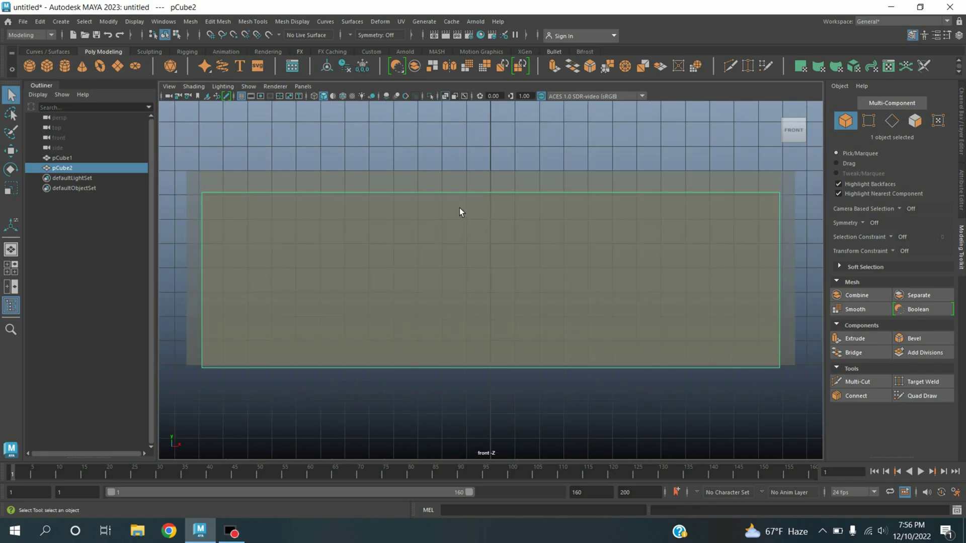
key("w")
left_click_drag(501, 238, 501, 233)
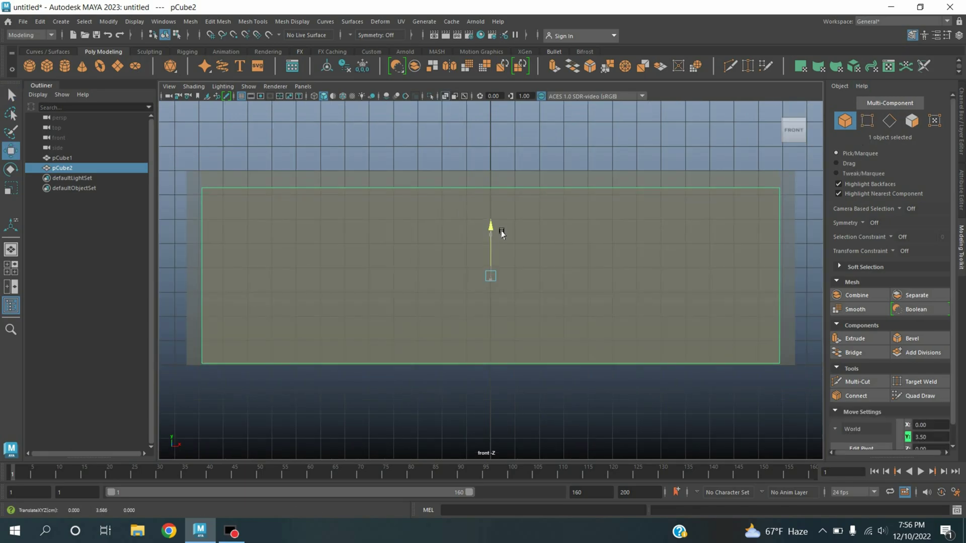
left_click(873, 126)
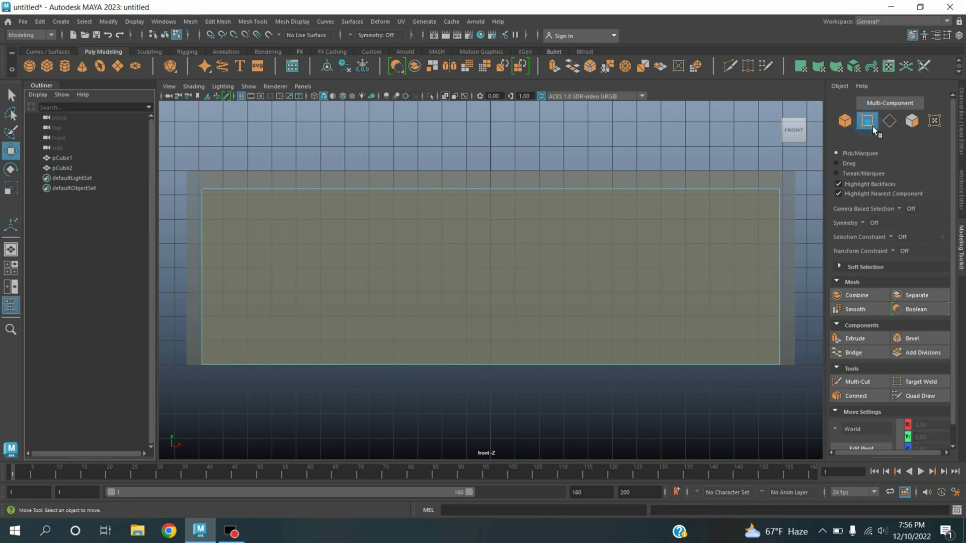
mouse_move(189, 170)
left_mouse_down()
mouse_move(261, 205)
mouse_move(828, 209)
left_mouse_up()
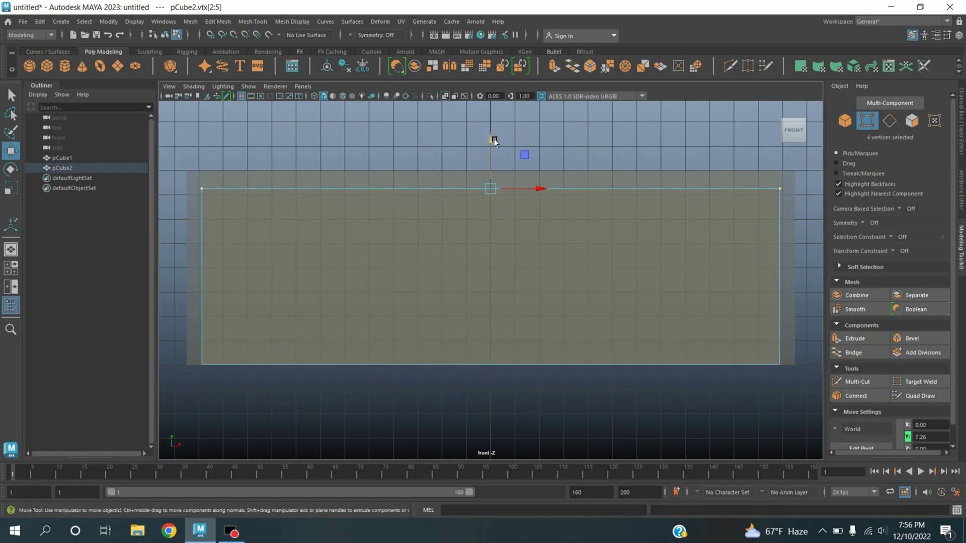
left_click_drag(495, 143, 499, 132)
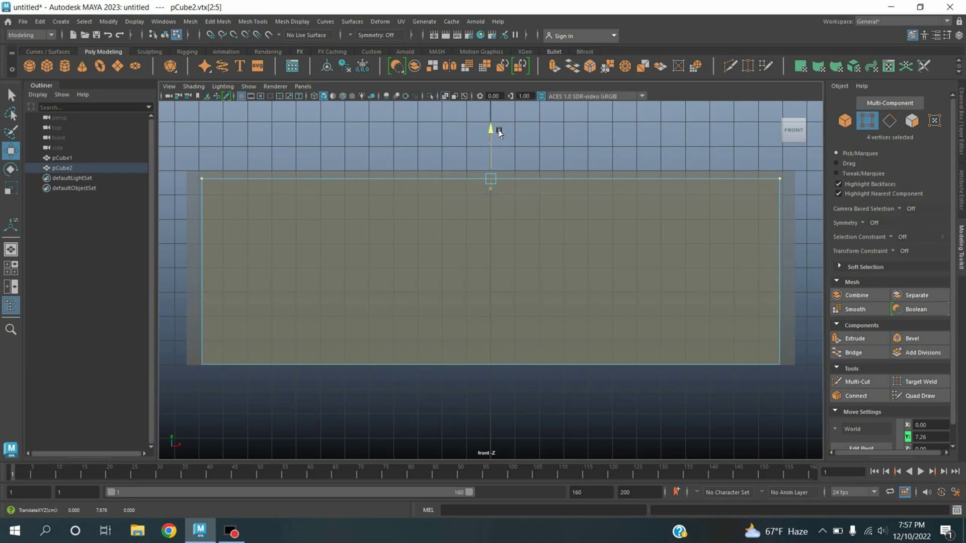
key("q")
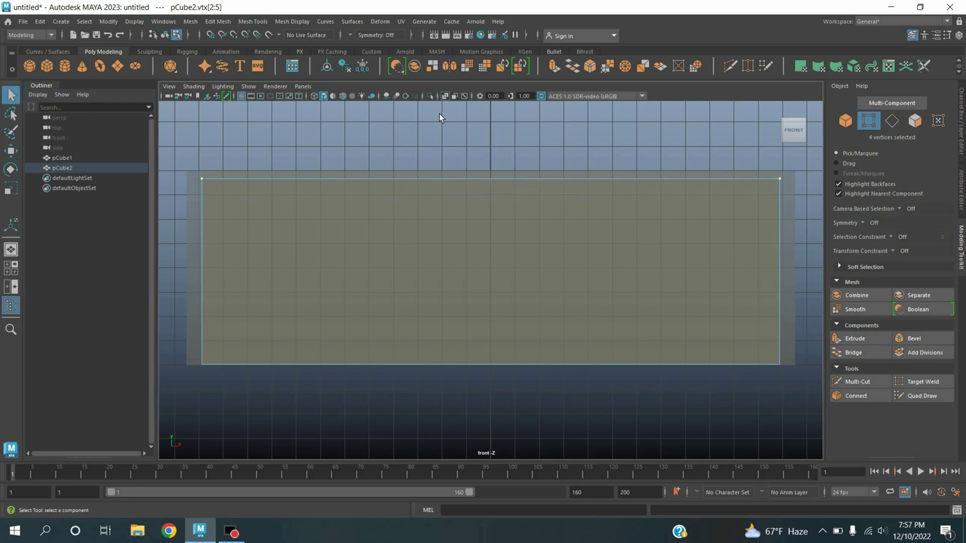
key("alt+a")
key("space")
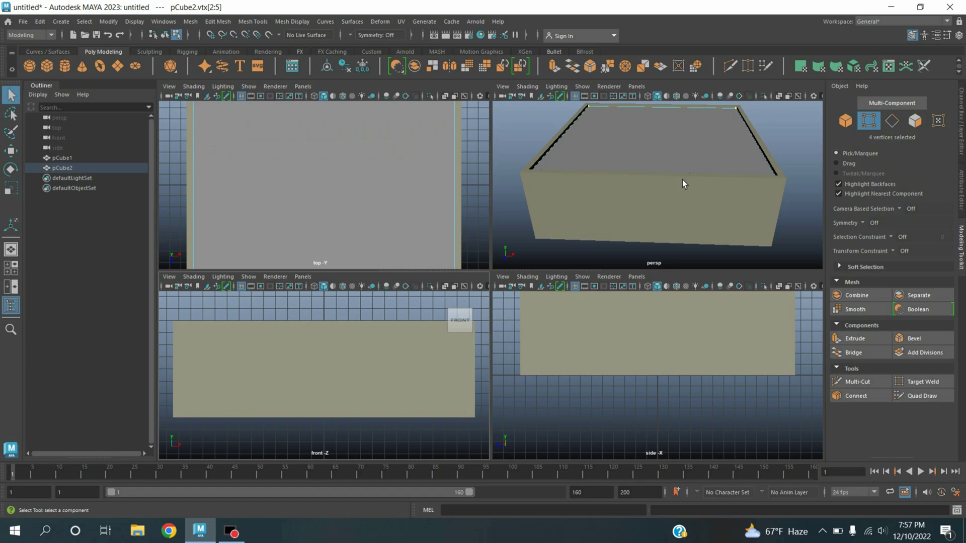
key("space")
Rename pCube2 to 'fluid' and pCube1 to 'container' in the Outliner.
mouse_move(654, 244)
left_mouse_down("alt")
mouse_move(646, 264)
mouse_move(704, 257)
left_mouse_up("alt")
left_click(66, 168)
double_click(67, 168)
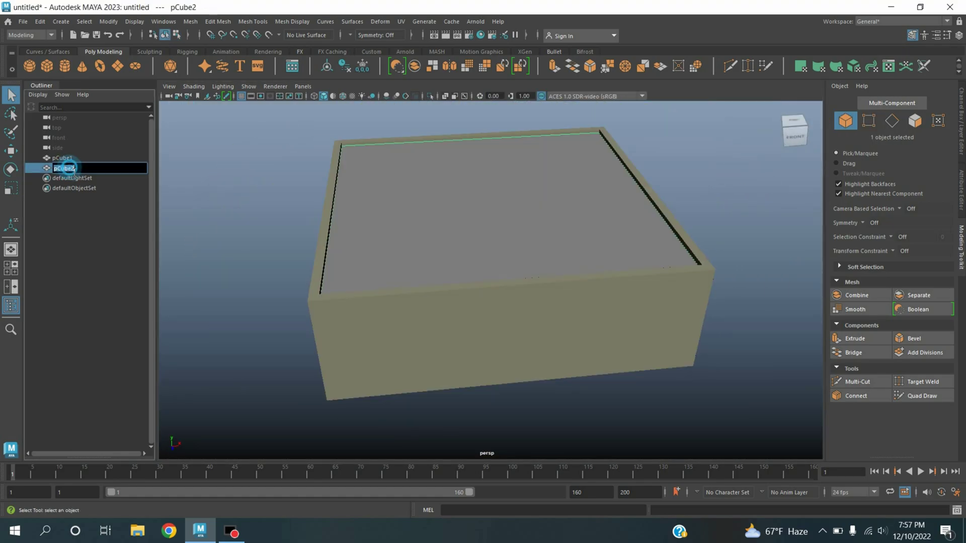
type("fluid")
key("Return")
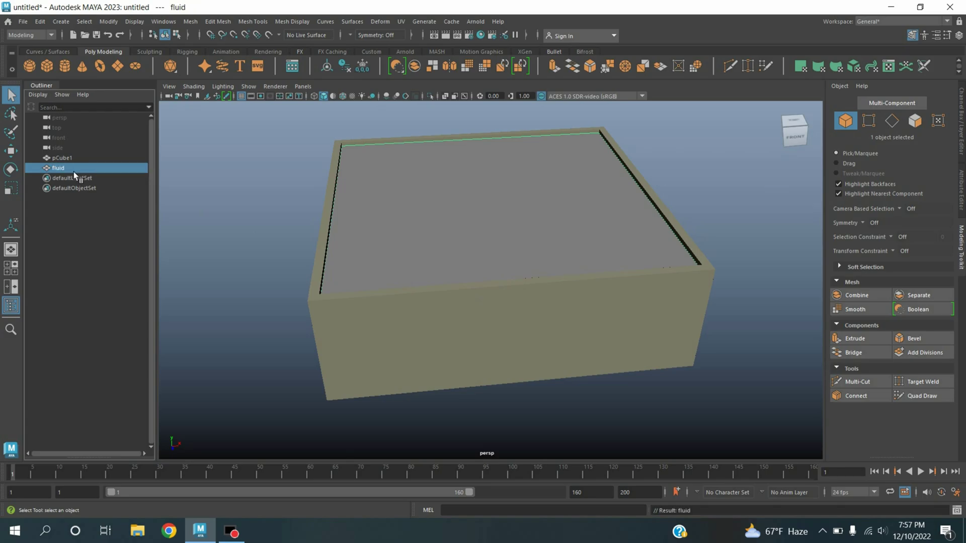
double_click(70, 160)
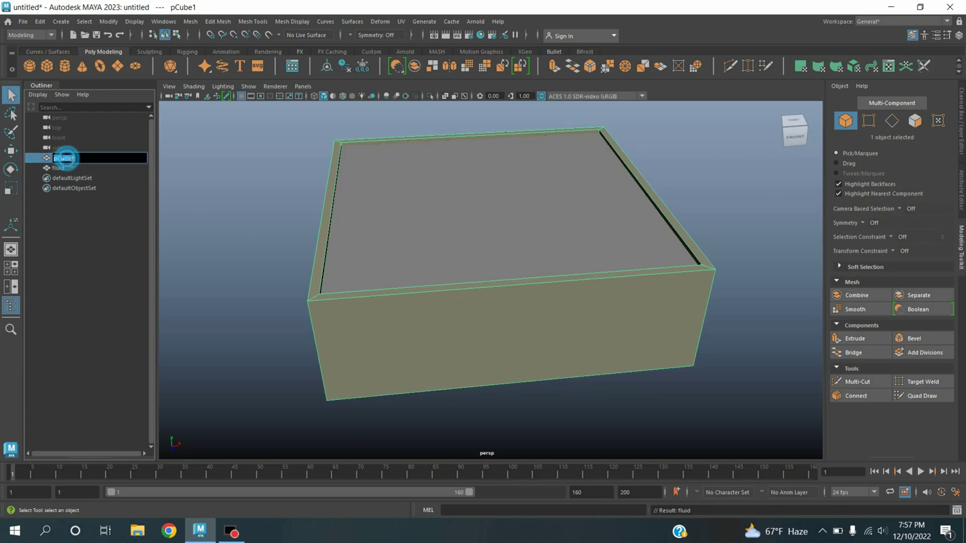
type("d")
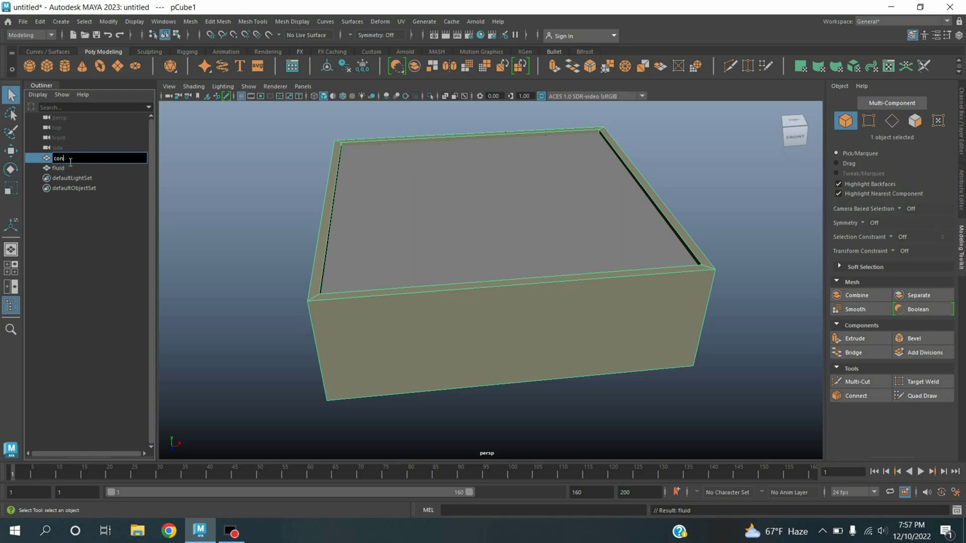
type("tainer")
key("Return")
Freeze transformations on container and fluid, then delete their history by type.
left_click_drag(266, 233, 344, 368)
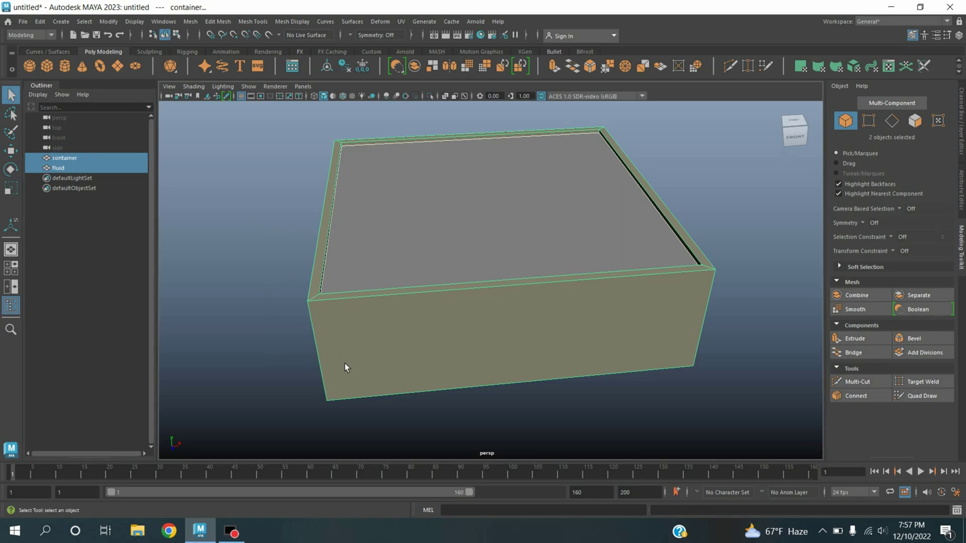
left_click(109, 21)
left_click(128, 69)
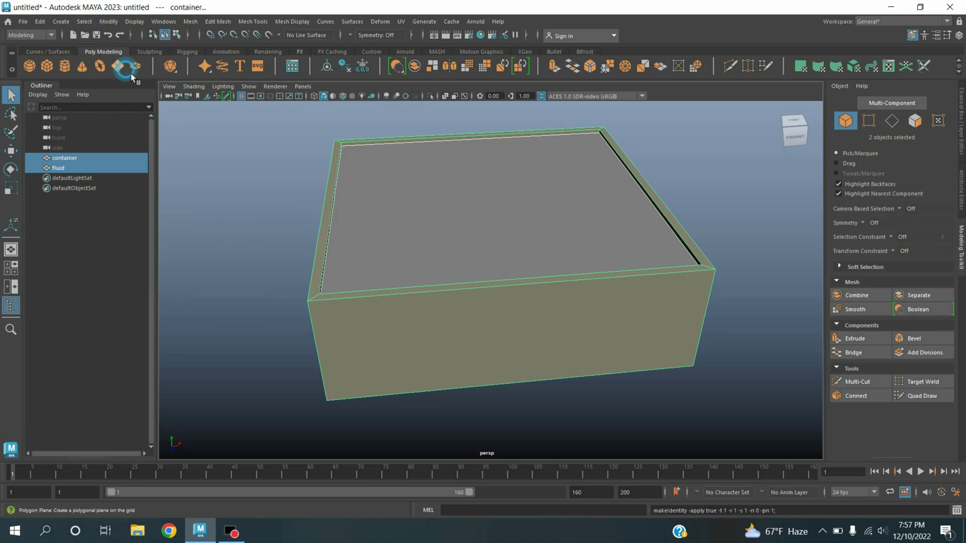
left_click(40, 27)
mouse_move(69, 142)
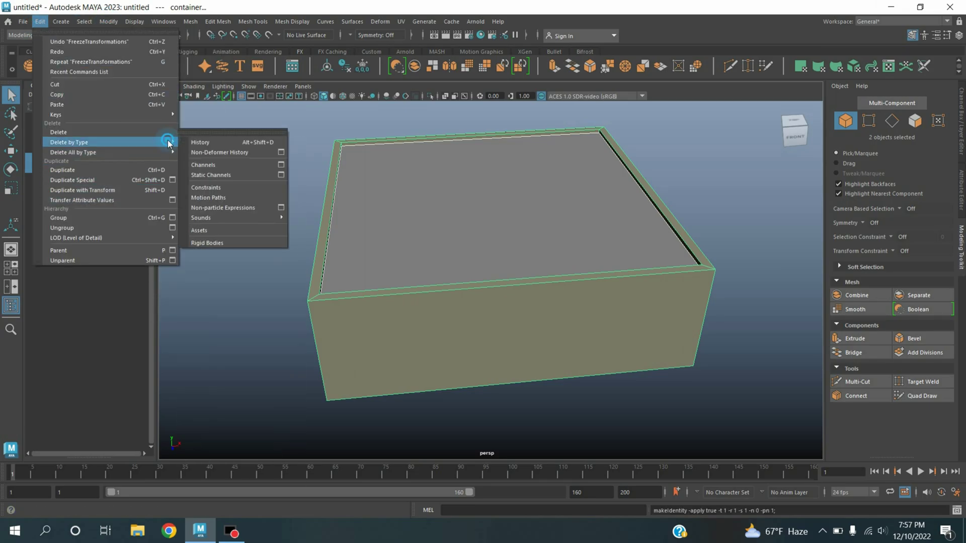
left_click(188, 143)
left_click(471, 251)
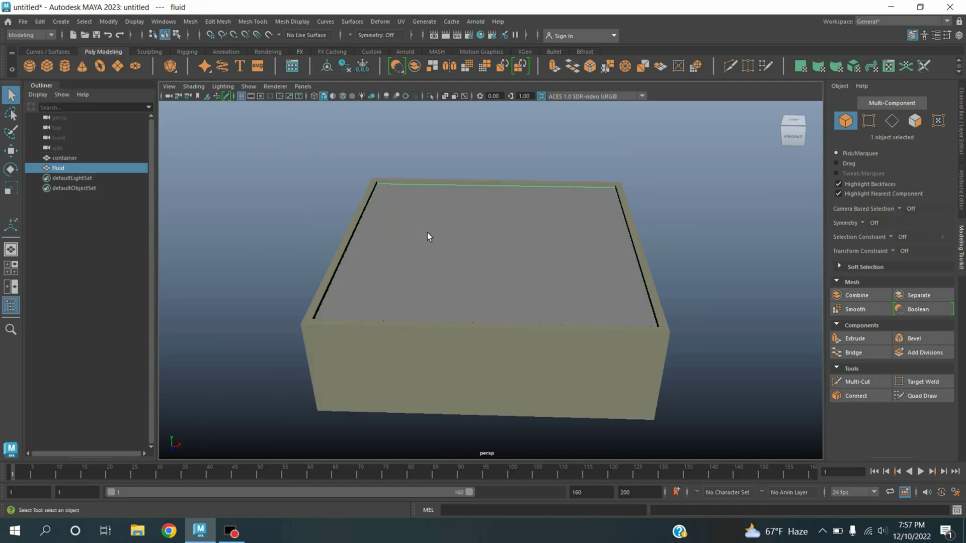
Hide the fluid box and duplicate the container's back inner wall face.
key("ctrl+h")
left_click(455, 206)
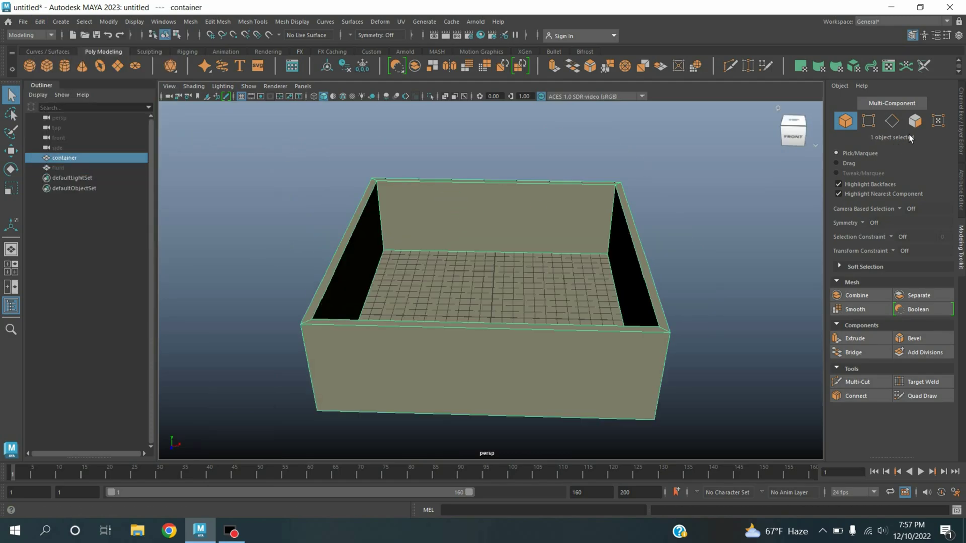
left_click(914, 122)
left_click(478, 237)
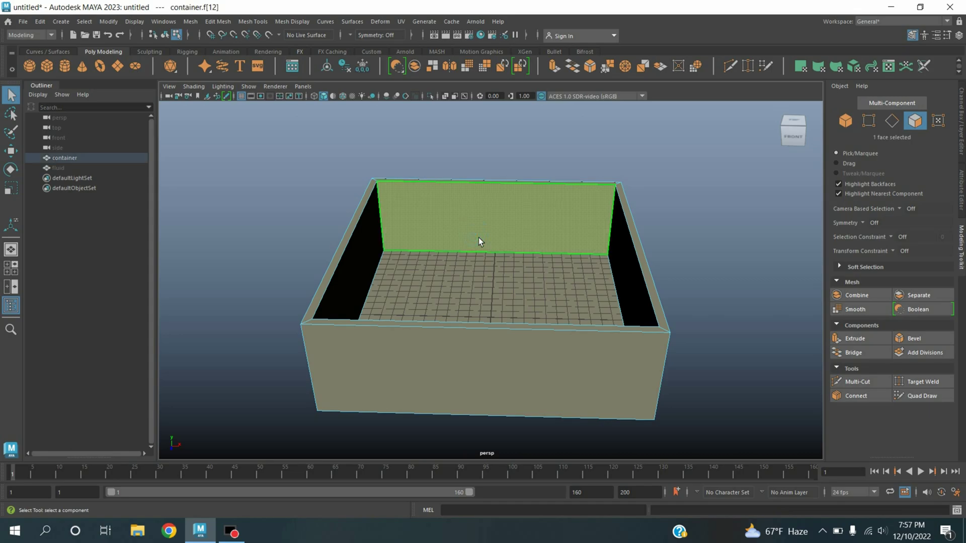
left_click_drag(673, 233, 578, 252, "alt")
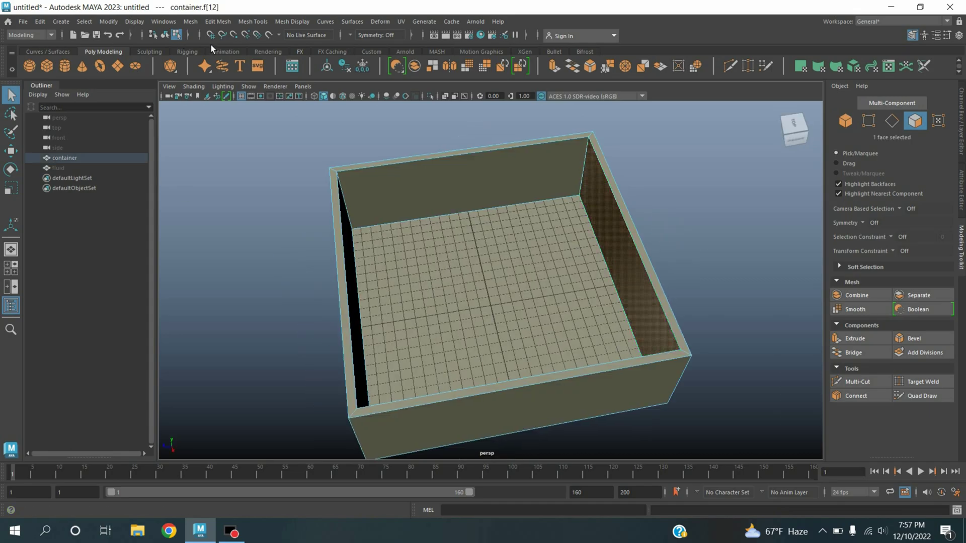
left_click(217, 21)
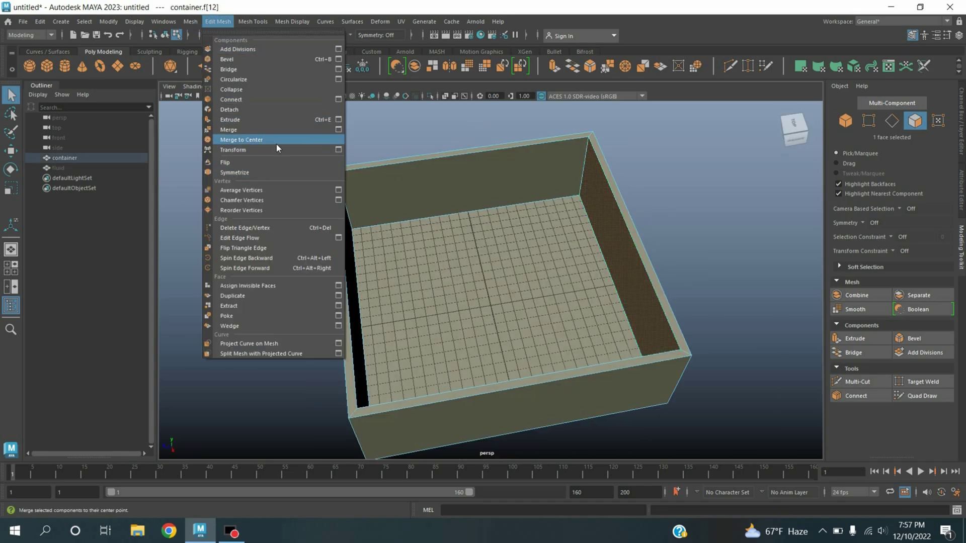
left_click(243, 296)
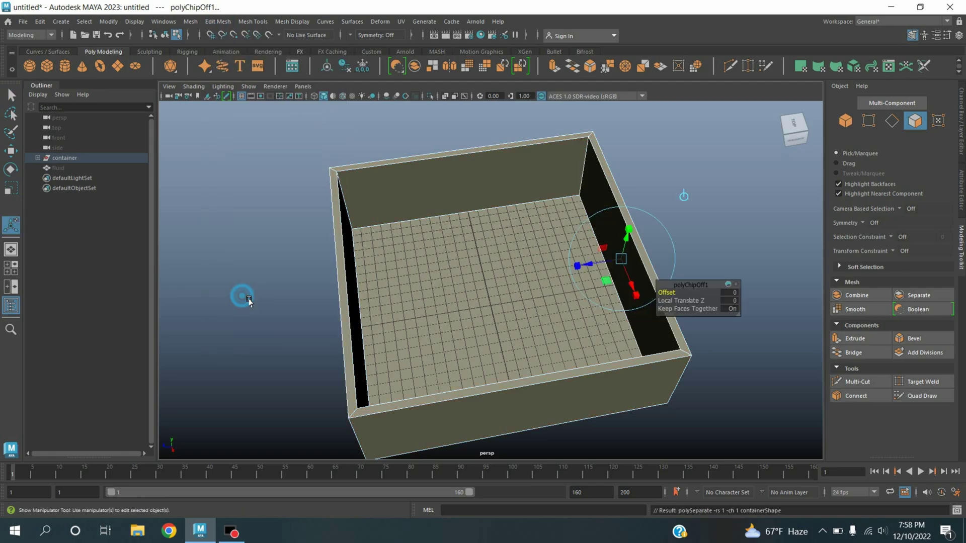
Move polySurface2 out of the container group and rename it 'crash'.
left_click(37, 157)
left_click_drag(70, 167, 81, 178)
left_click(84, 176, "ctrl")
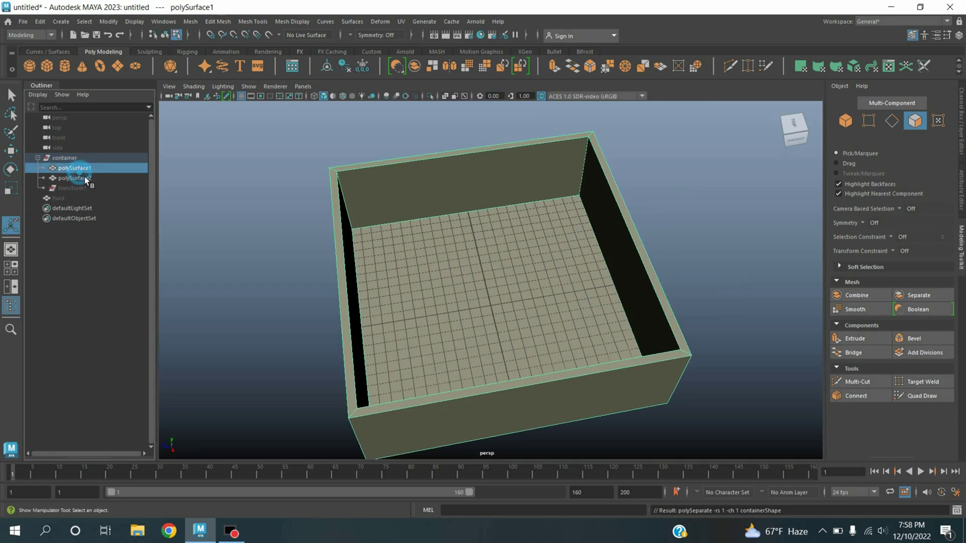
left_click(84, 178)
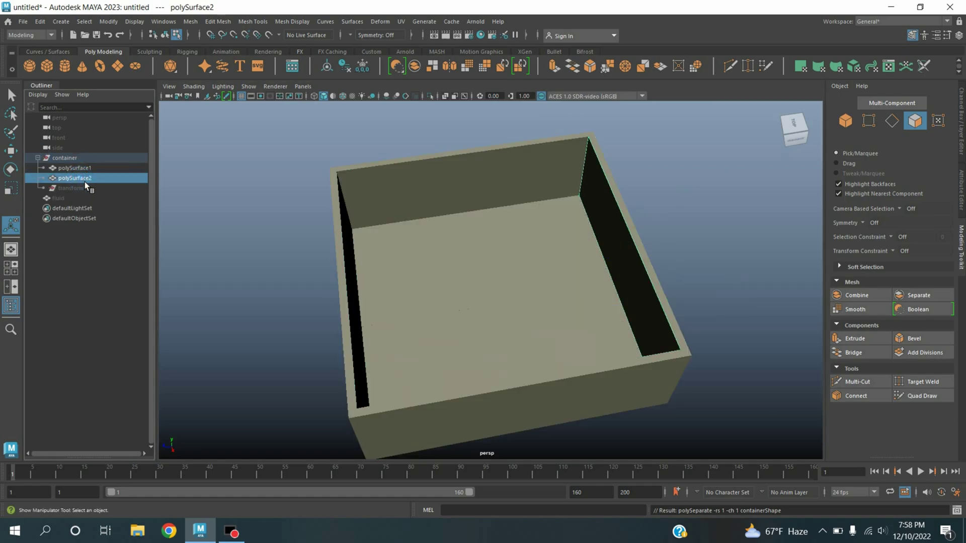
middle_click_drag(84, 182, 84, 182)
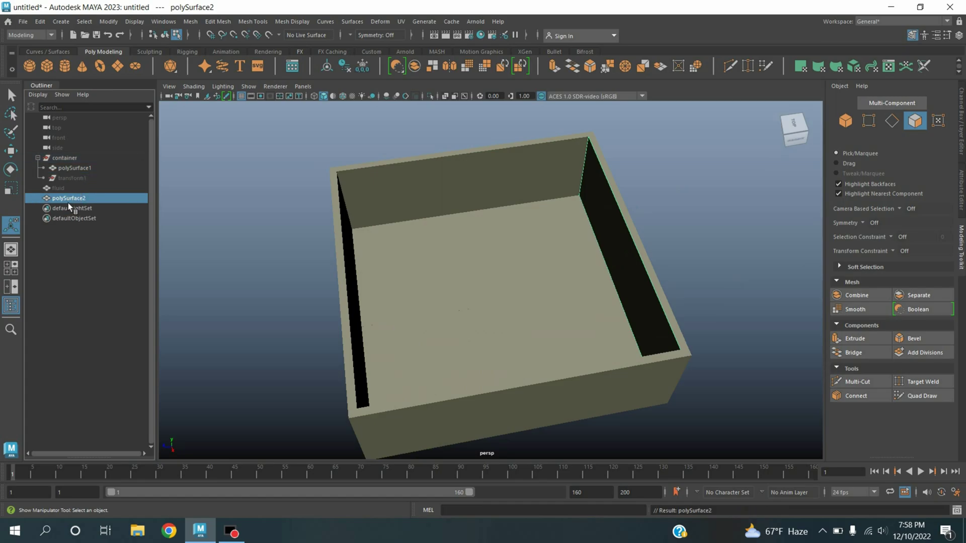
double_click(68, 201)
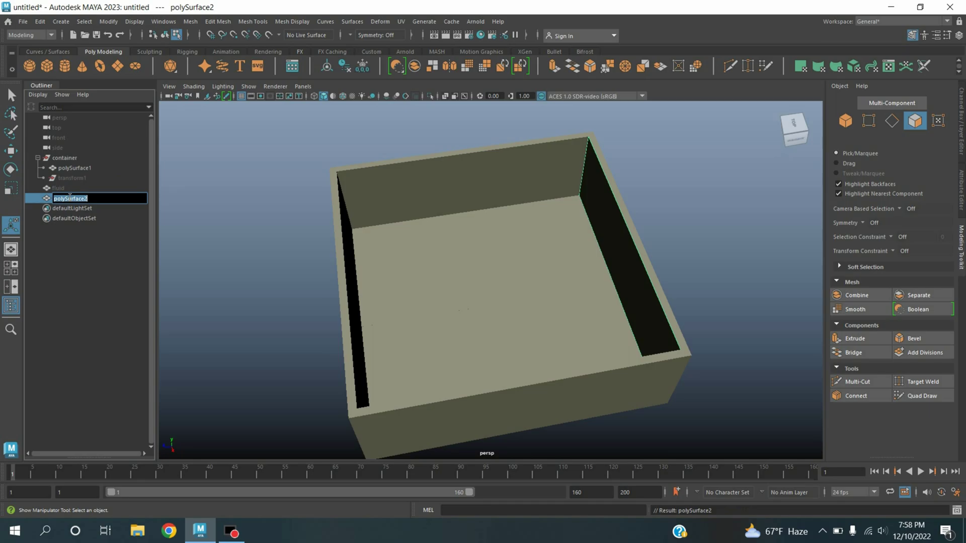
type("crash")
key("Return")
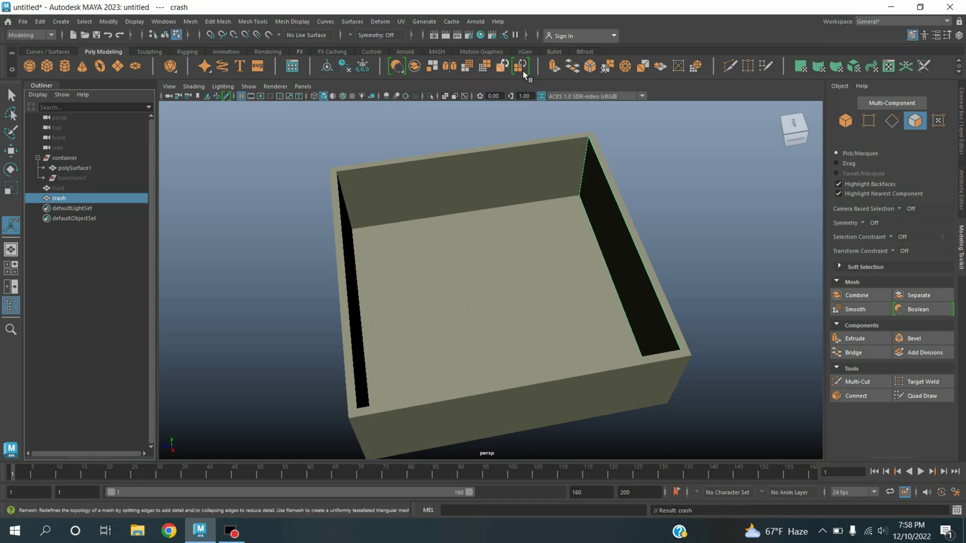
Extrude the crash wall's face and push it inward to give the wall thickness.
left_click(555, 71)
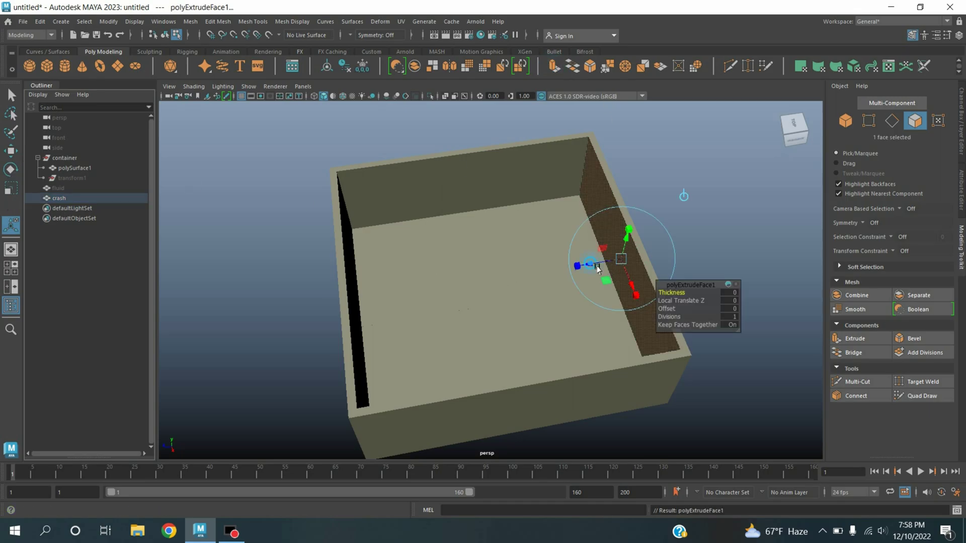
left_click_drag(597, 269, 591, 273)
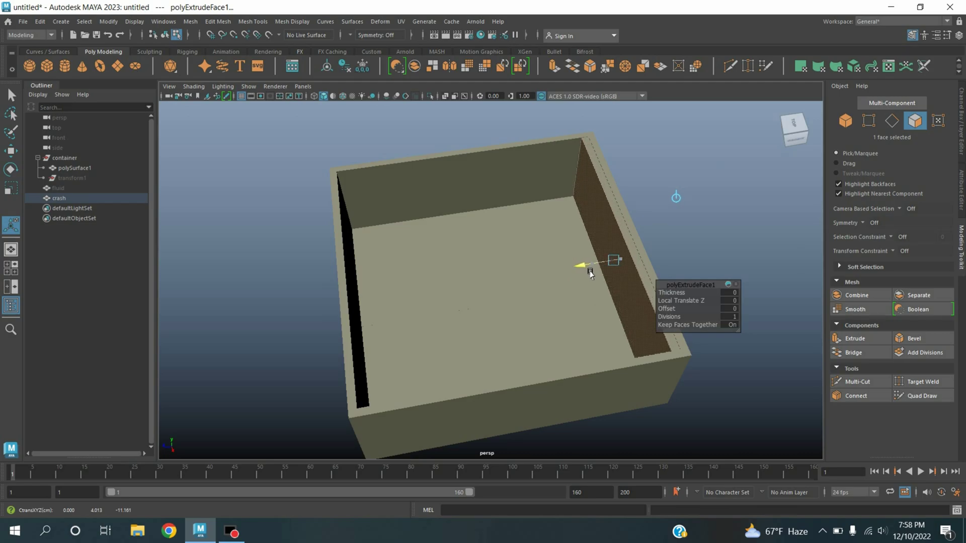
left_click(108, 21)
Center the crash wall's pivot and key its Translate Z at frame 1.
left_click(147, 99)
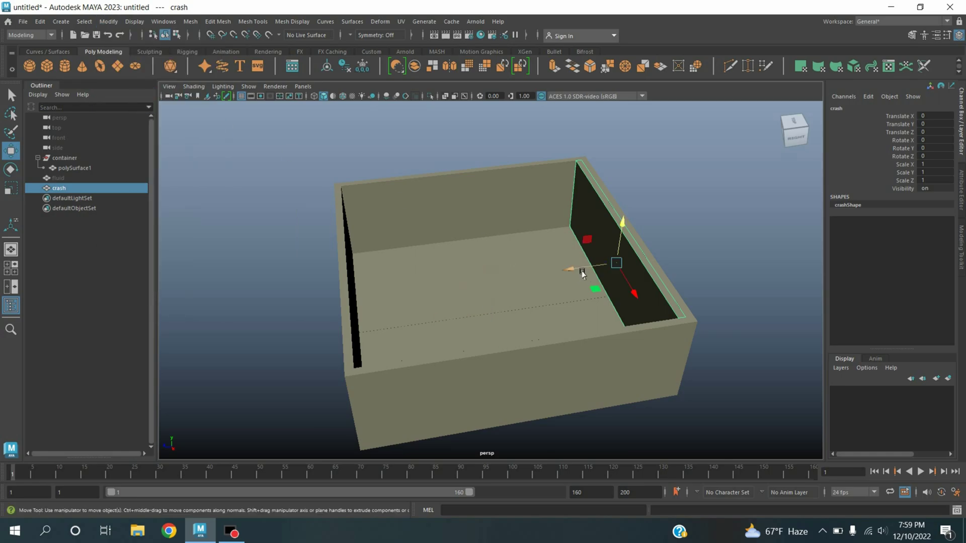
left_click_drag(583, 273, 580, 277)
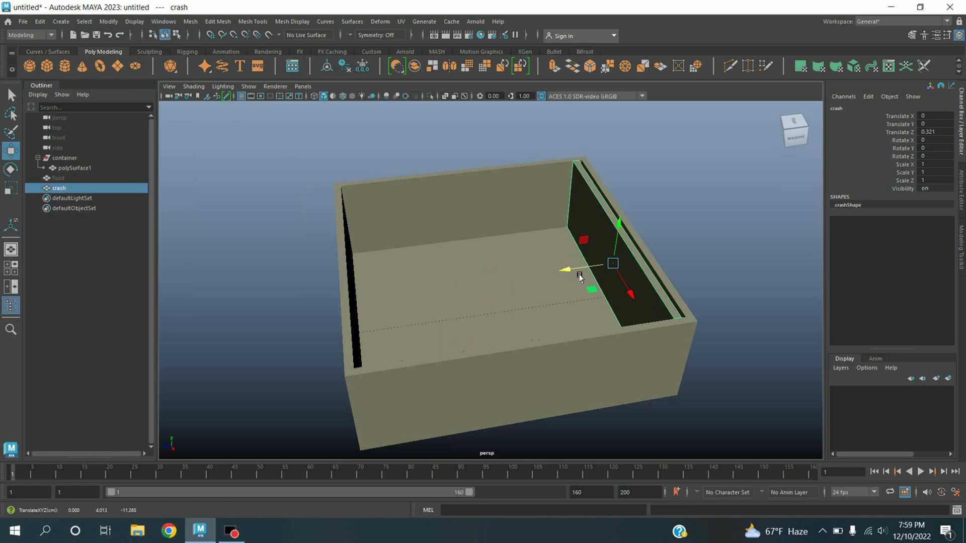
key("ctrl+z")
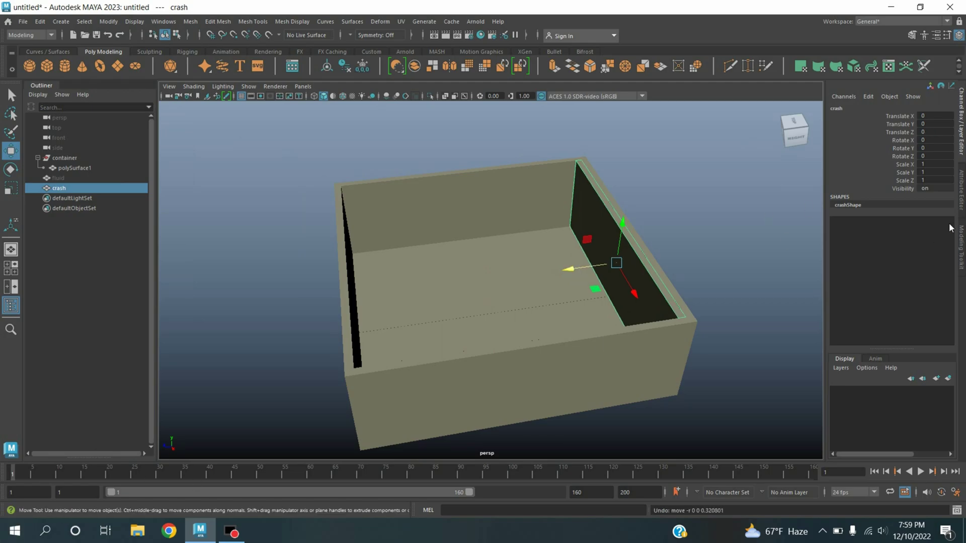
left_click(901, 133)
right_click(900, 132)
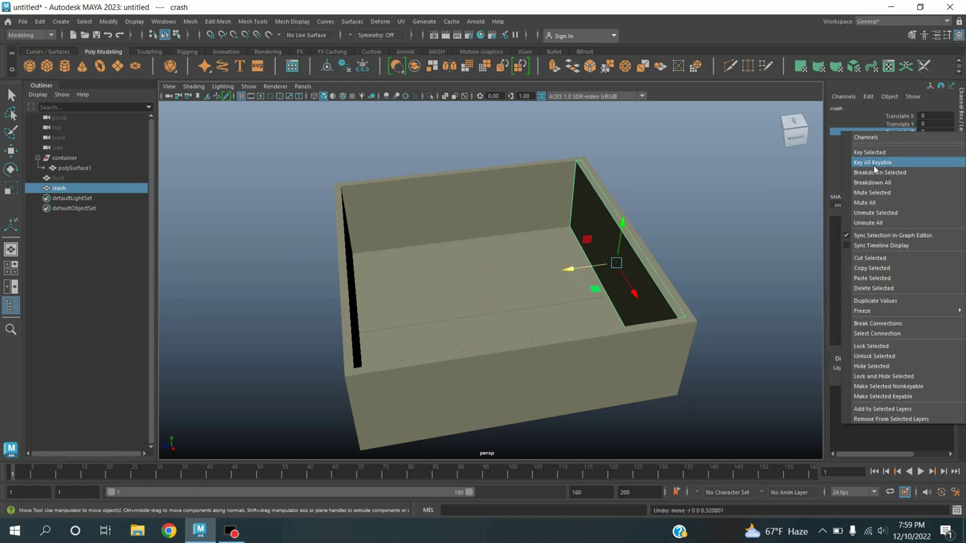
left_click(875, 152)
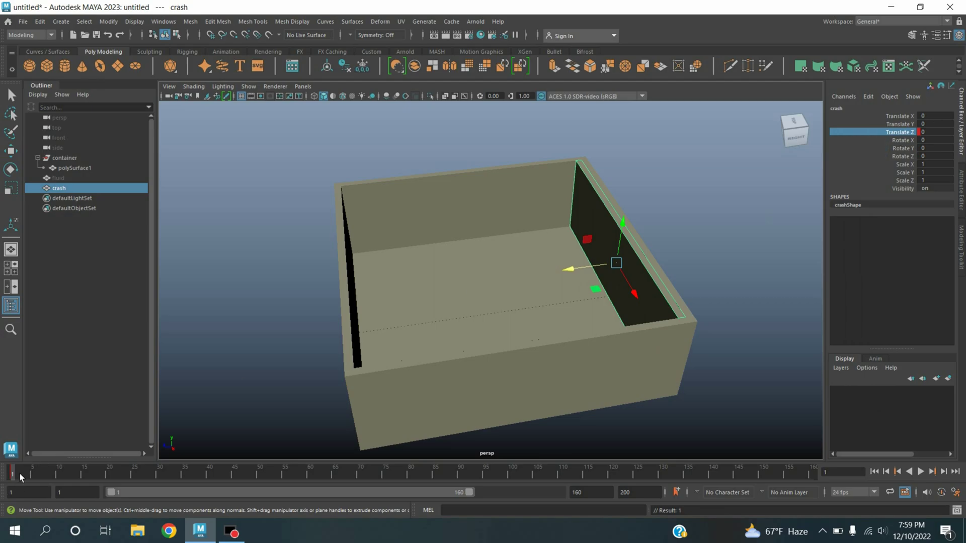
At frame 130, slide the wall about 23 units to the box's left side and key Translate Z.
left_click_drag(19, 473, 329, 484)
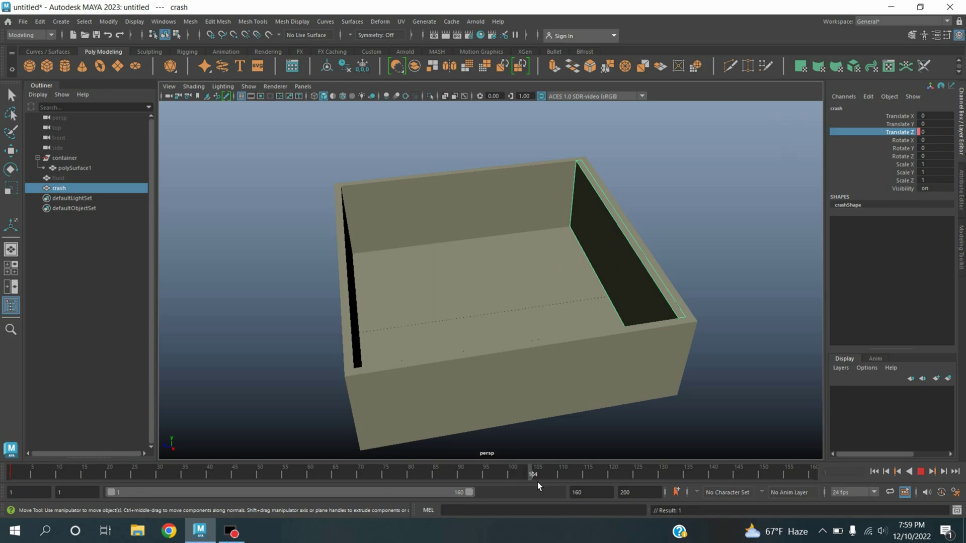
left_click_drag(537, 482, 663, 482)
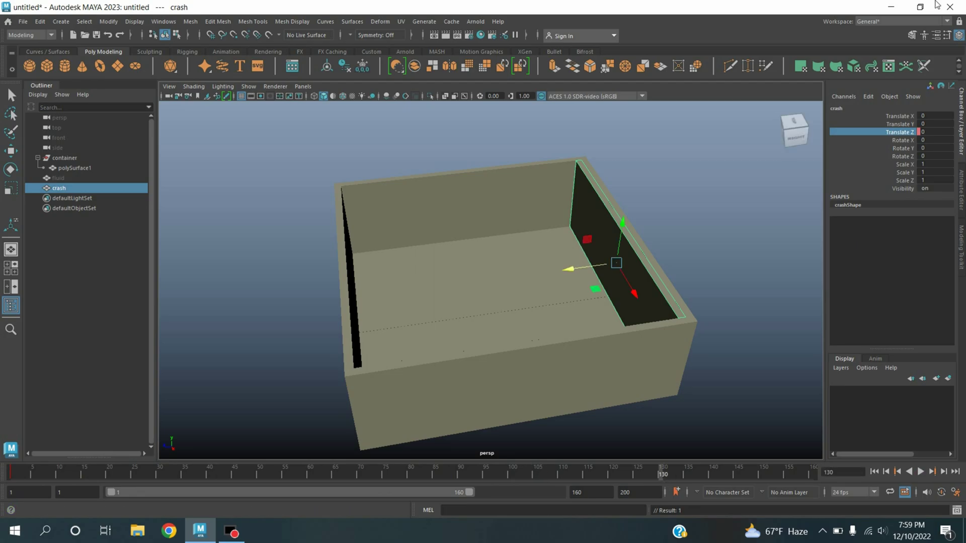
left_click_drag(576, 269, 314, 312)
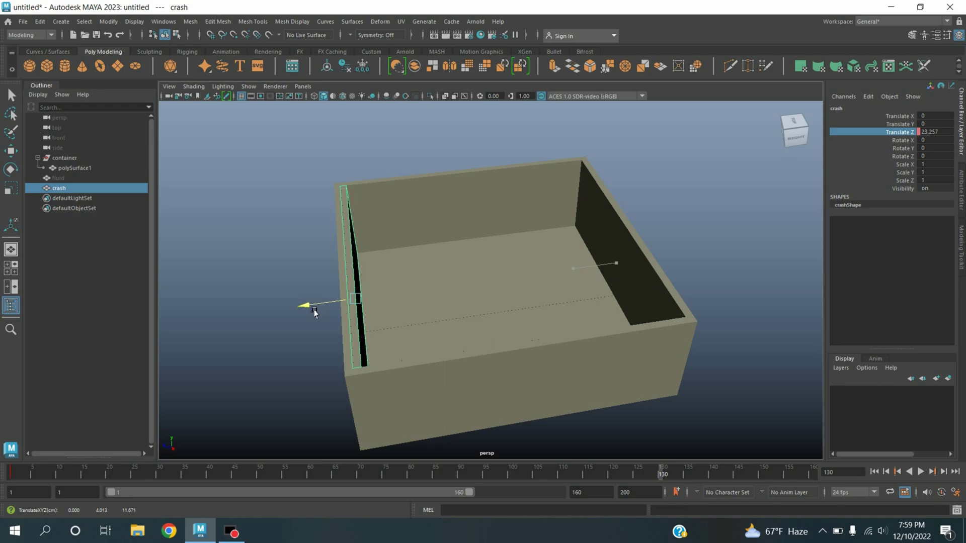
left_click_drag(315, 312, 309, 308)
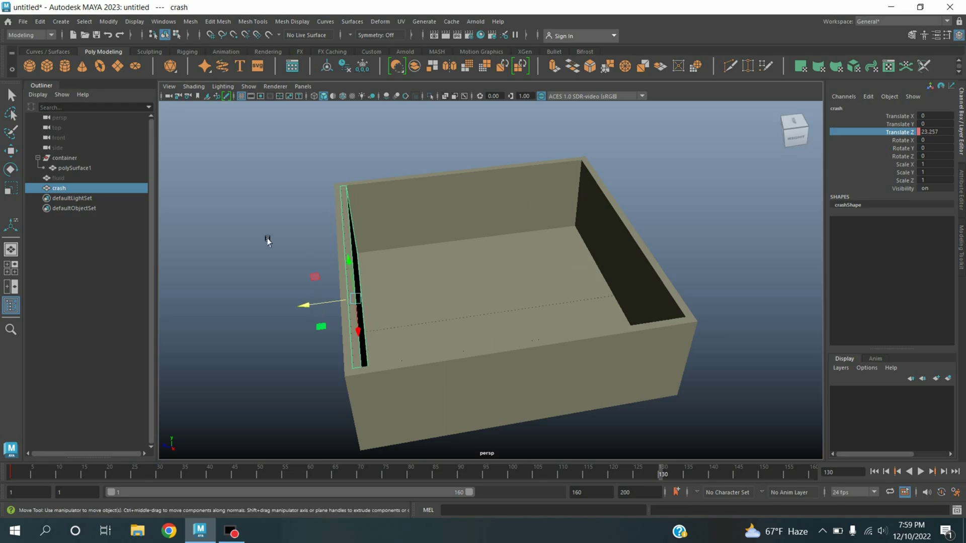
right_click(876, 129)
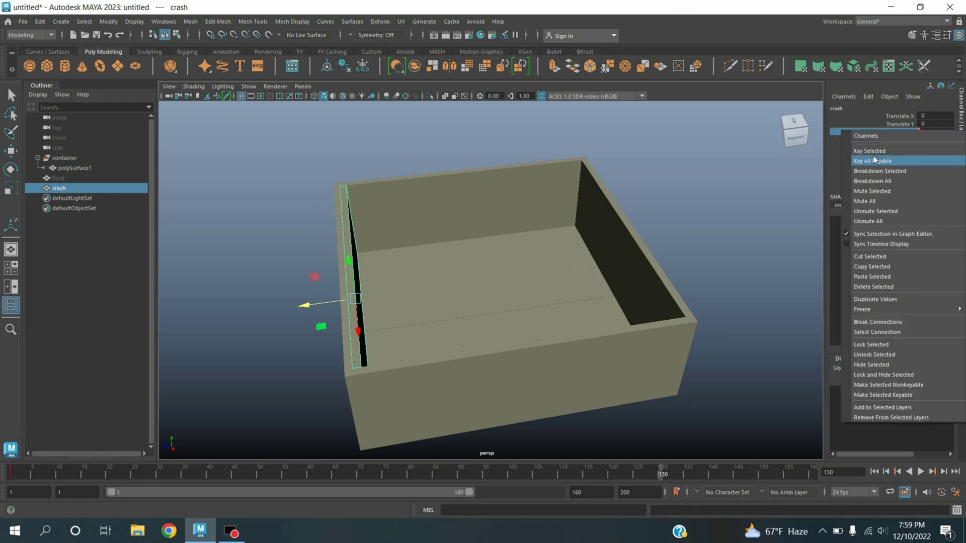
left_click(875, 150)
key("alt+shift+v")
left_click_drag(545, 229, 570, 226, "alt")
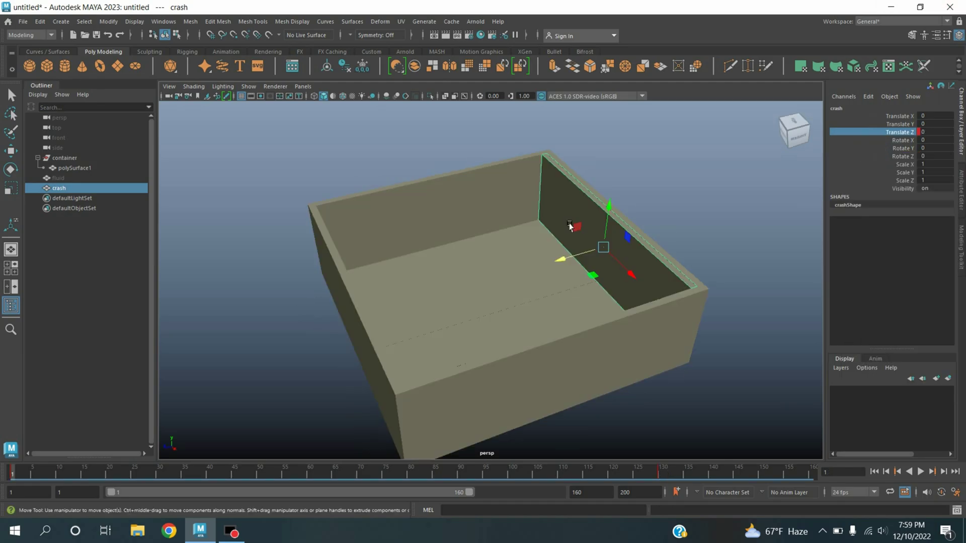
right_click_drag(567, 197, 562, 456)
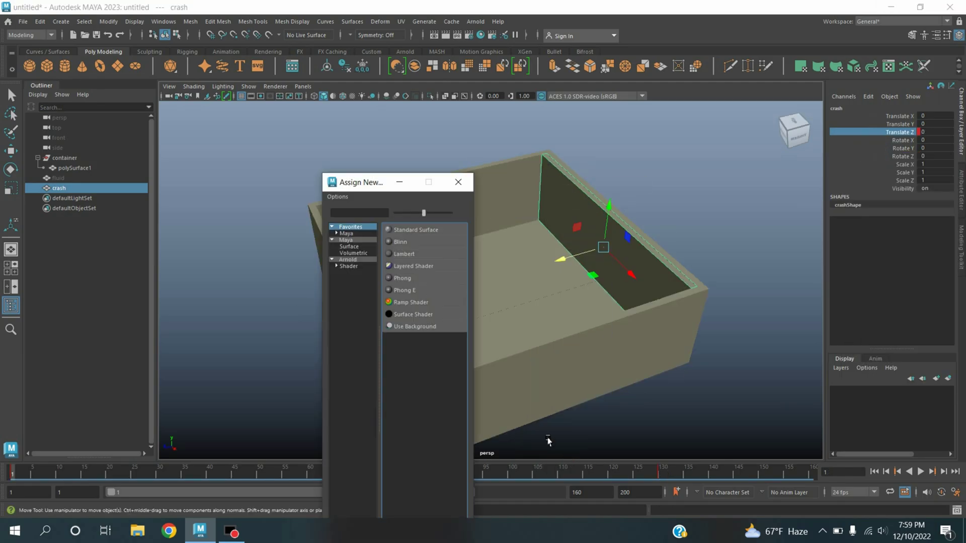
Assign the crash wall a new Lambert material coloured deep red (hue 0, high saturation).
left_click(407, 257)
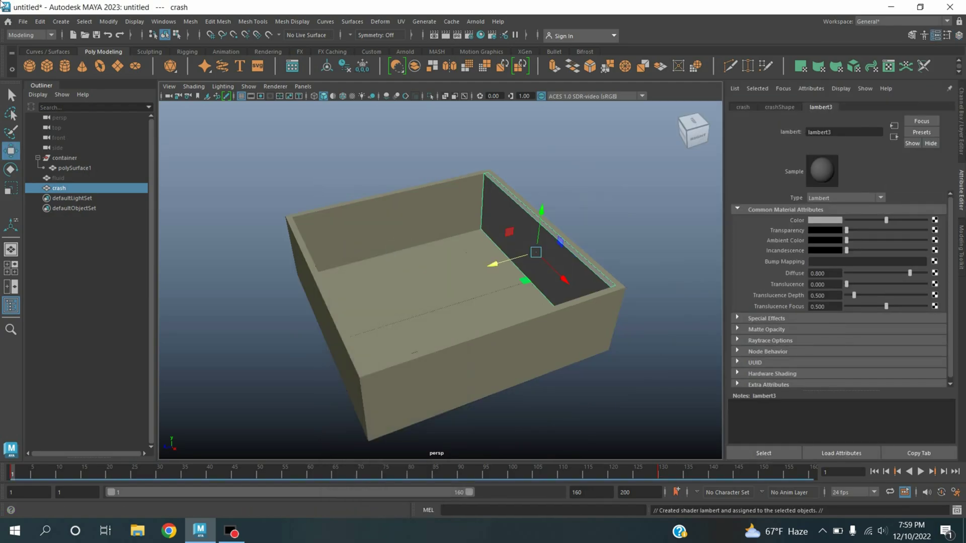
left_click(821, 220)
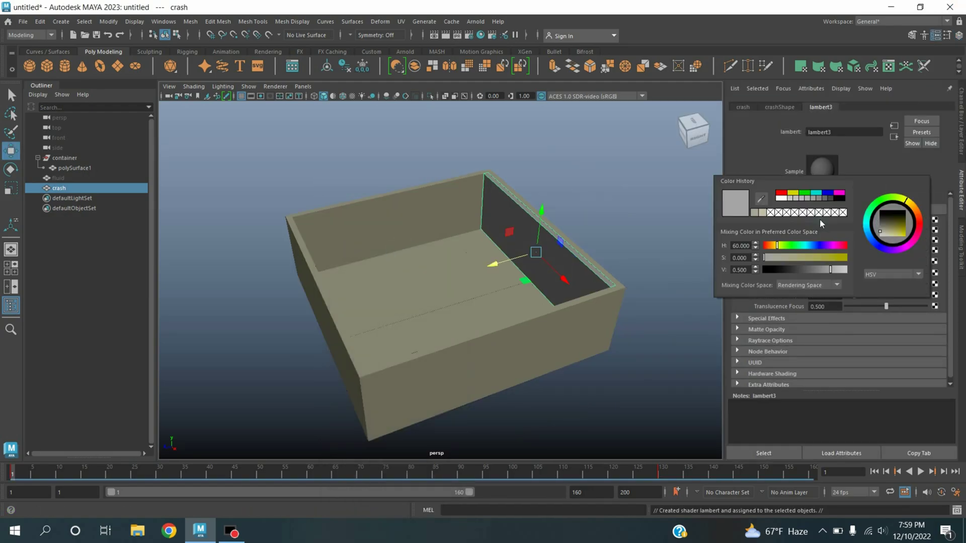
left_click(768, 247)
left_click(819, 262)
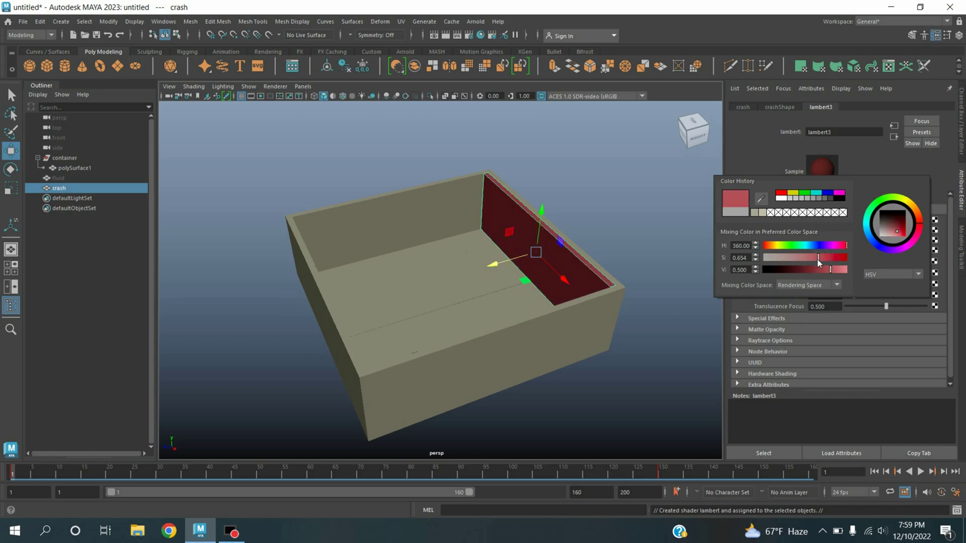
left_click(962, 132)
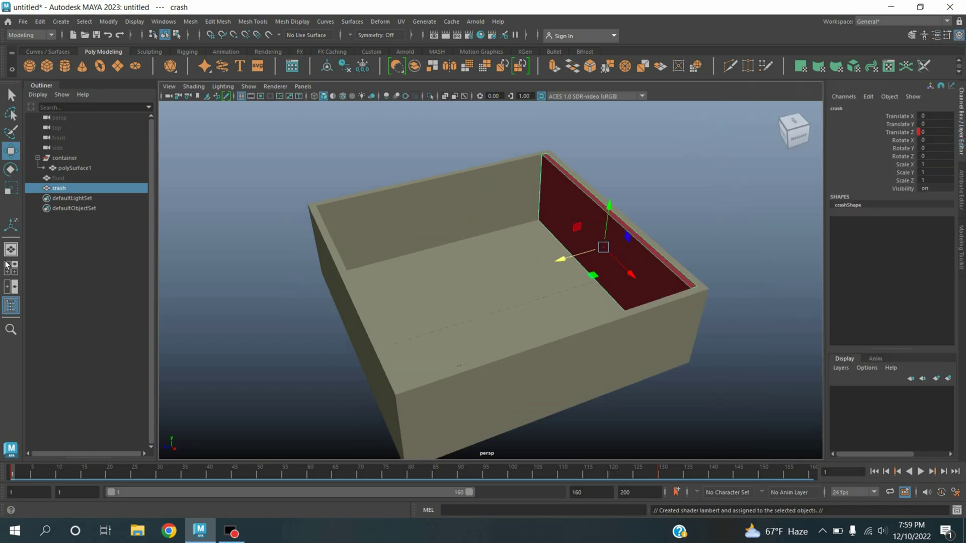
Create a polygon sphere and scale it up to about 2.93.
left_click(32, 68)
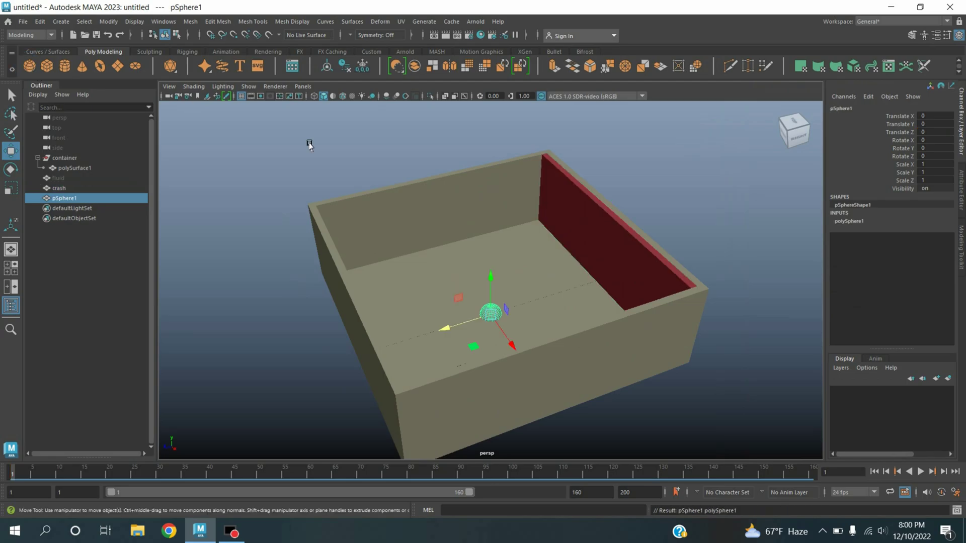
key("r")
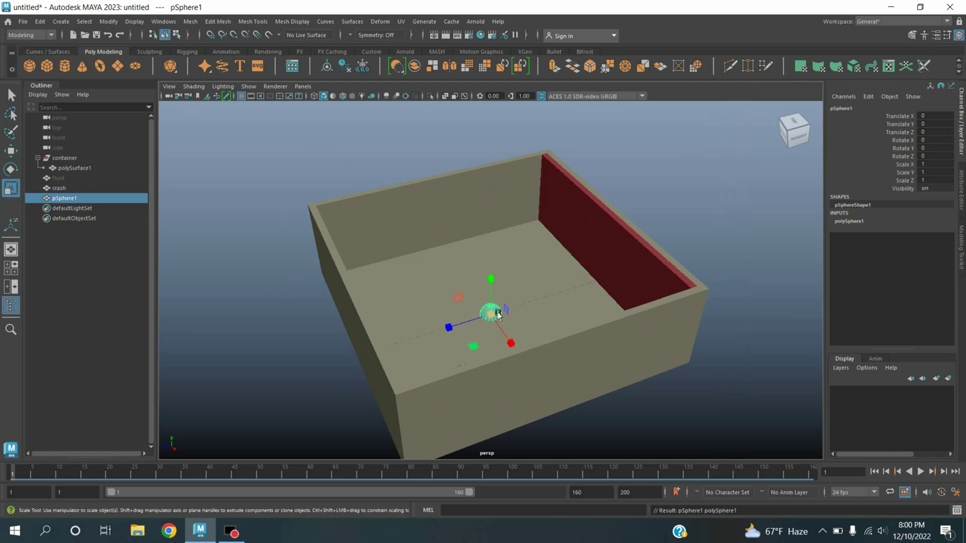
mouse_move(501, 317)
left_mouse_down()
mouse_move(524, 317)
mouse_move(504, 317)
mouse_move(496, 302)
mouse_move(482, 387)
left_mouse_up()
key("w")
Assign the sphere a new Blinn material with a white colour.
right_click_drag(491, 384, 473, 488)
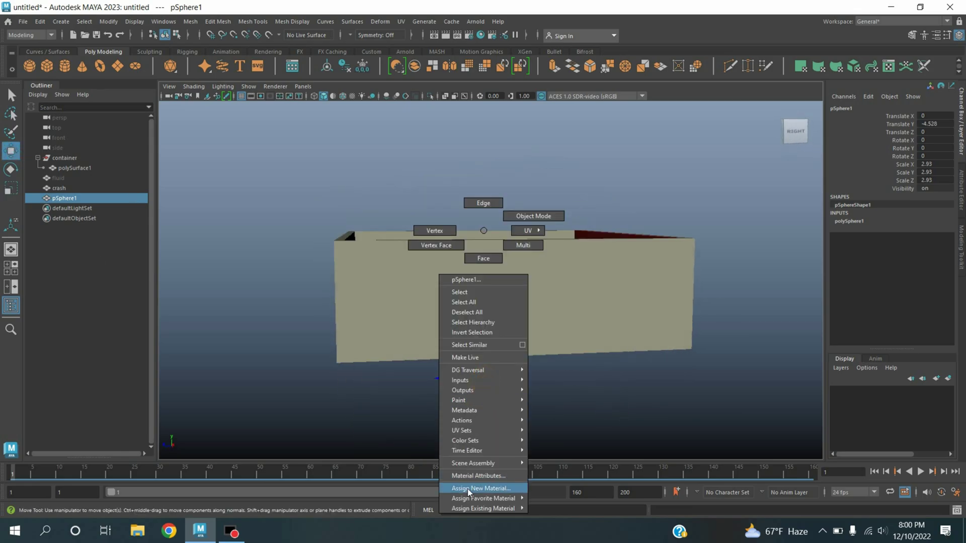
left_click(397, 242)
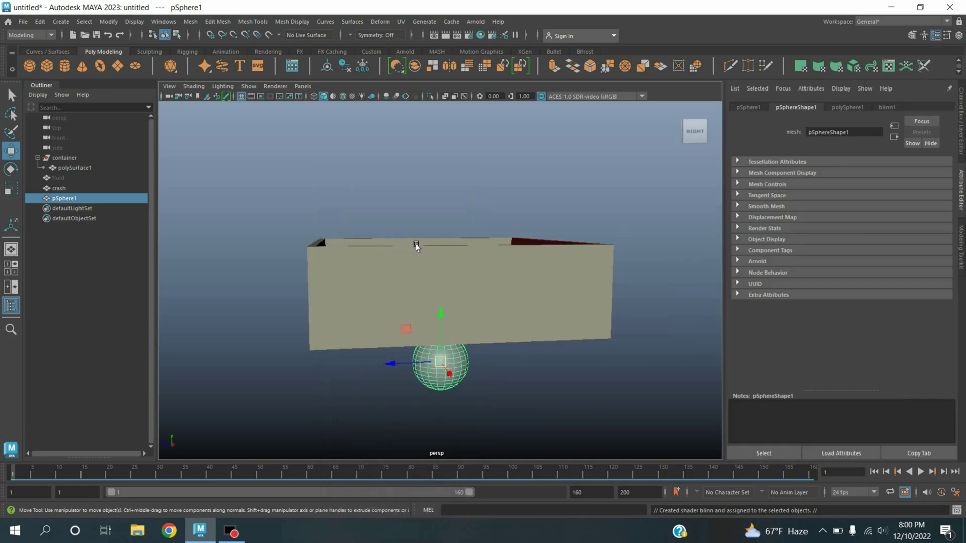
left_click(886, 106)
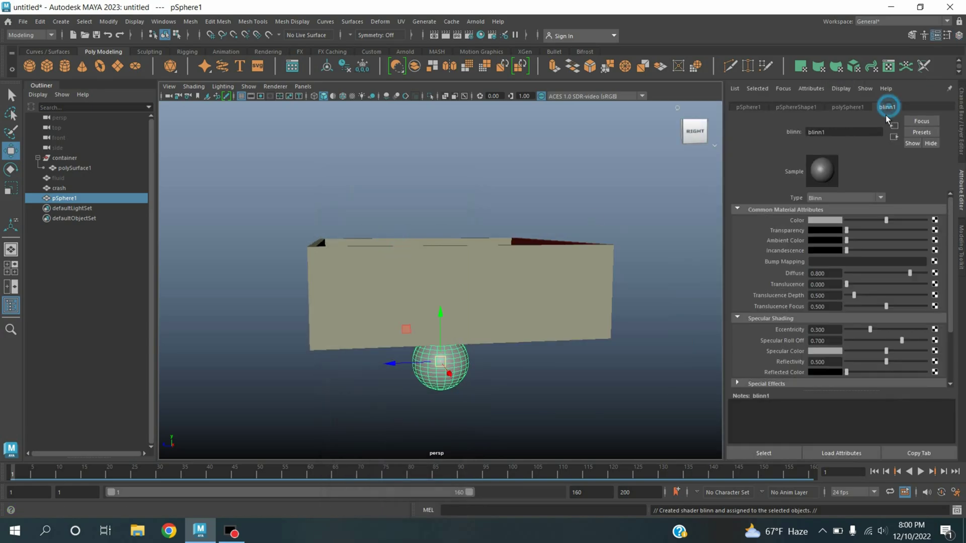
left_click(832, 226)
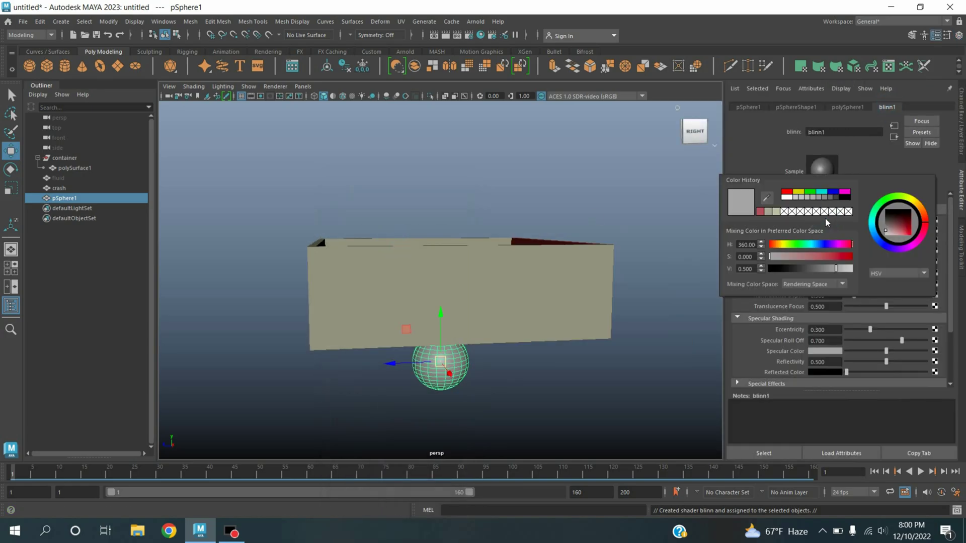
left_click(790, 198)
key("ctrl+a")
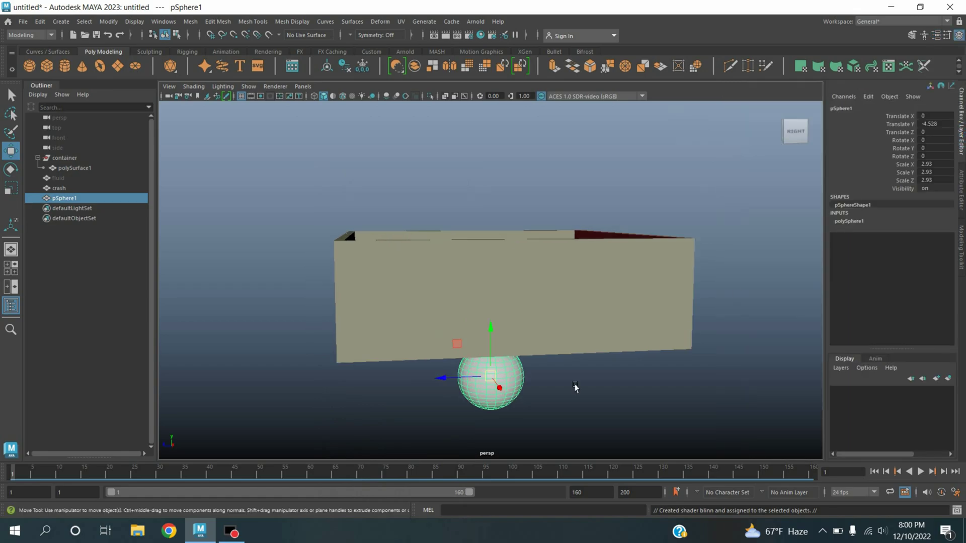
Lower the sphere below the box, freeze its transforms and set Translate Y to 0.
left_click_drag(495, 333, 497, 352)
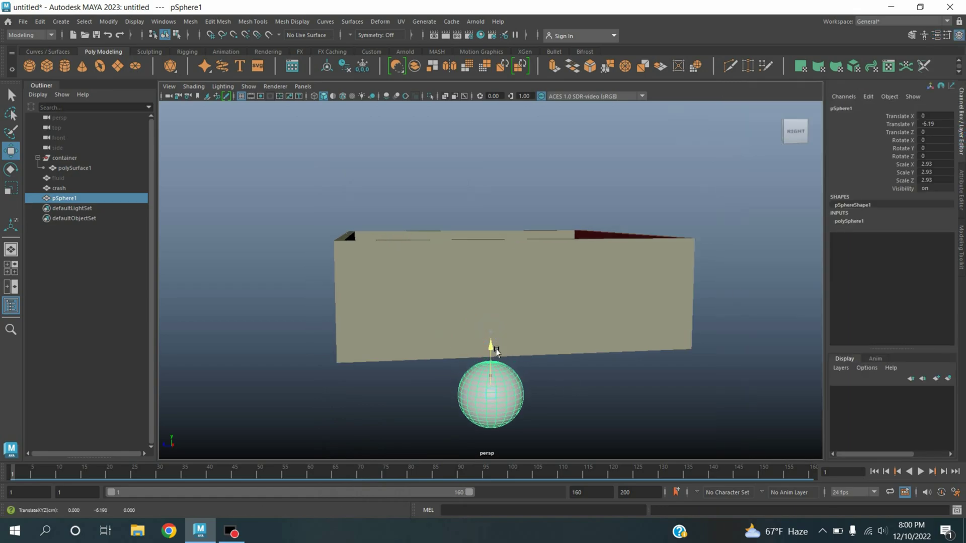
left_click(108, 21)
left_click(149, 69)
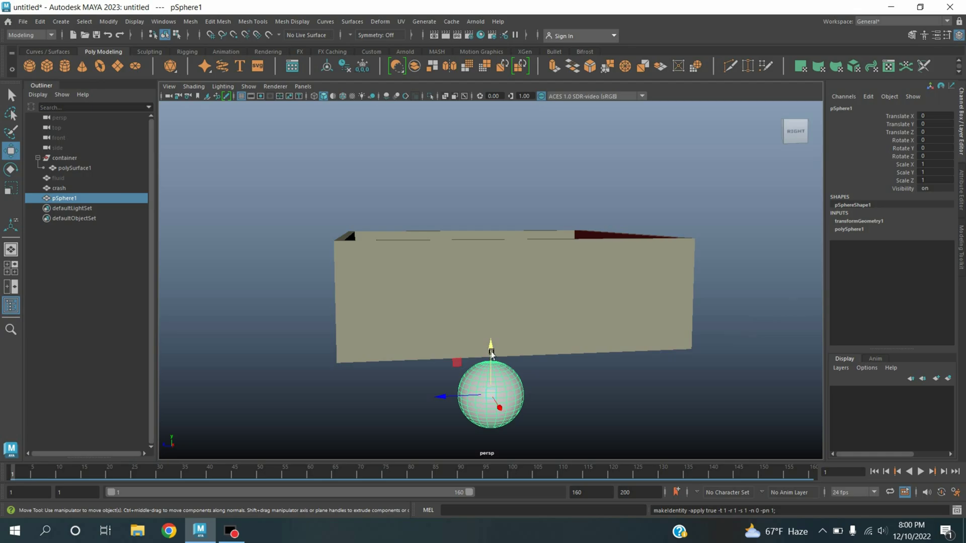
left_click_drag(491, 352, 501, 350)
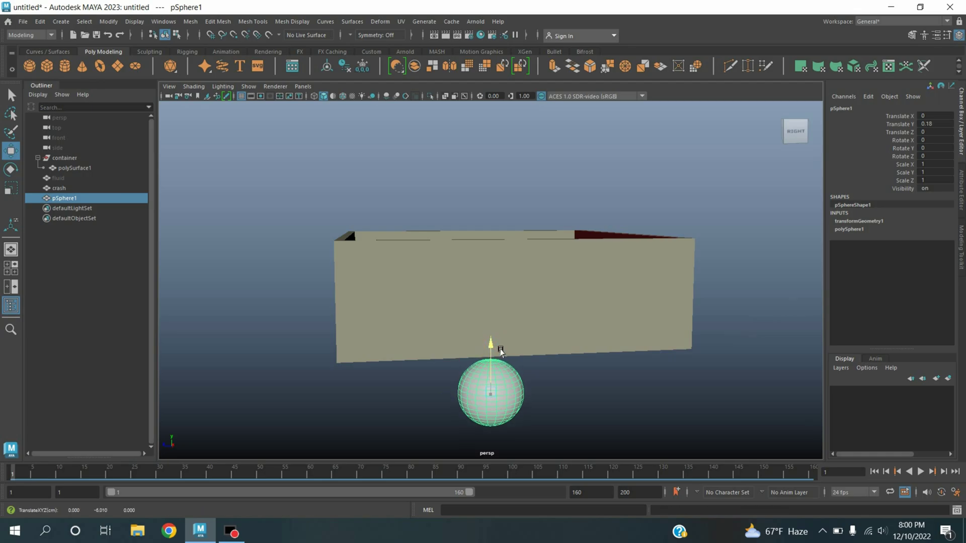
double_click(934, 125)
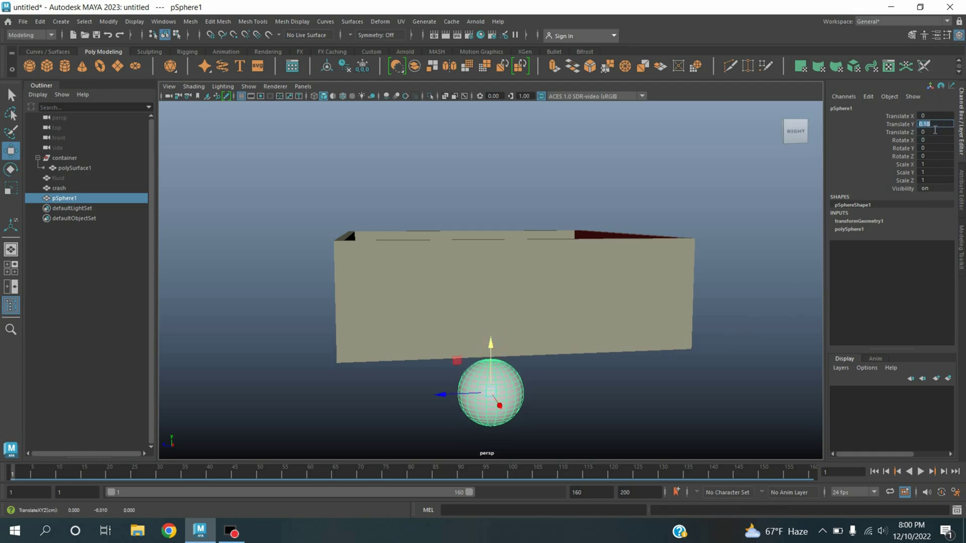
type("0")
key("Return")
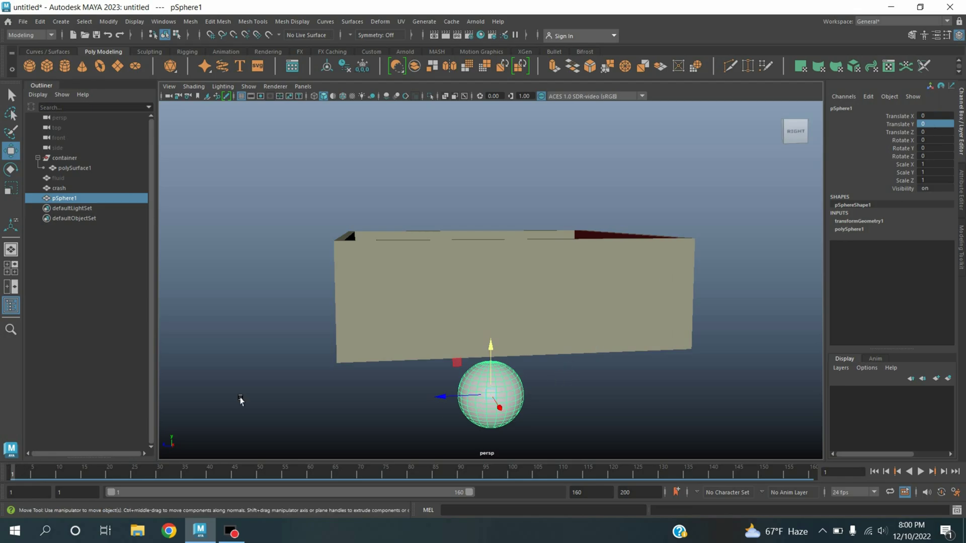
Key the sphere's Translate Y at frame 1, then raise it about 19.5 units and key at frame 49.
left_click(898, 125)
right_click(900, 126)
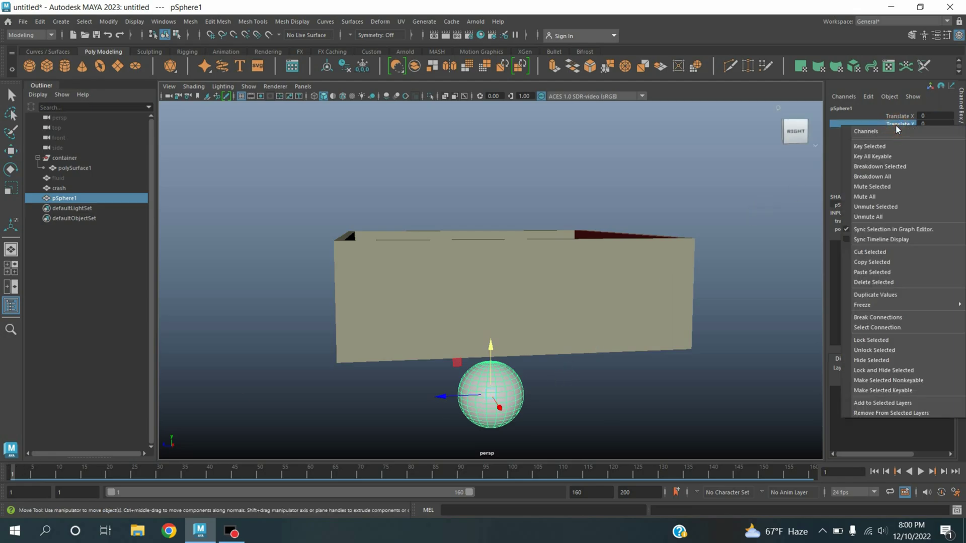
left_click(869, 147)
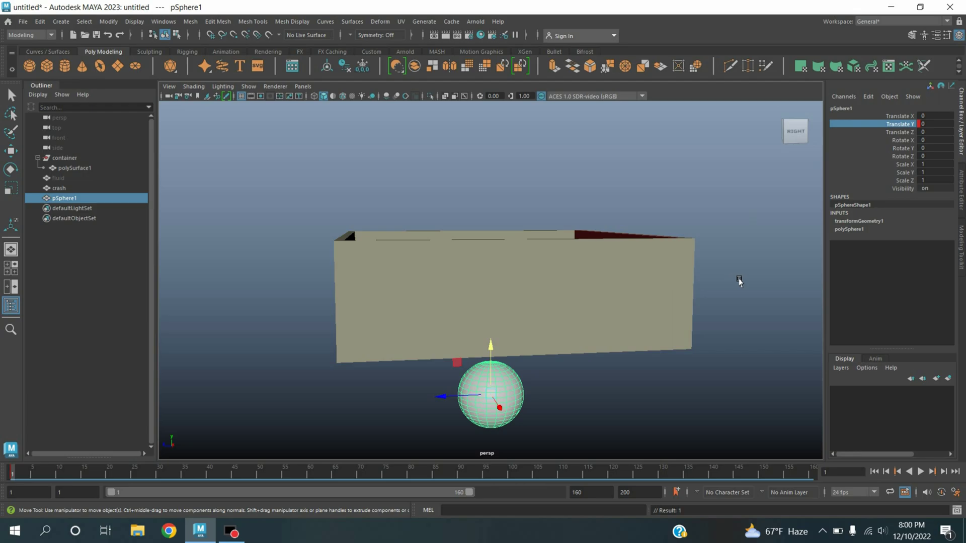
left_click_drag(739, 281, 747, 297, "alt")
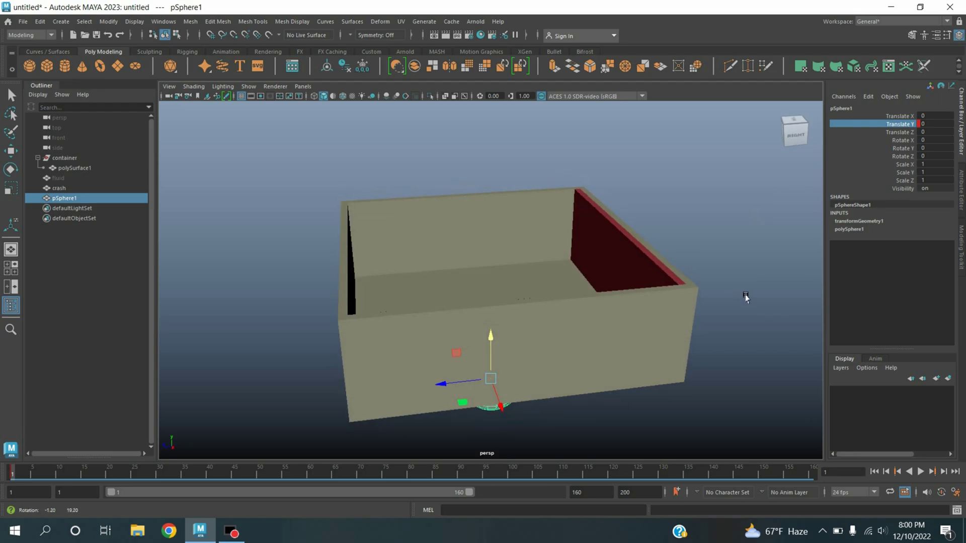
mouse_move(19, 479)
left_mouse_down()
mouse_move(425, 497)
mouse_move(255, 492)
left_mouse_up()
left_click_drag(494, 335, 506, 127)
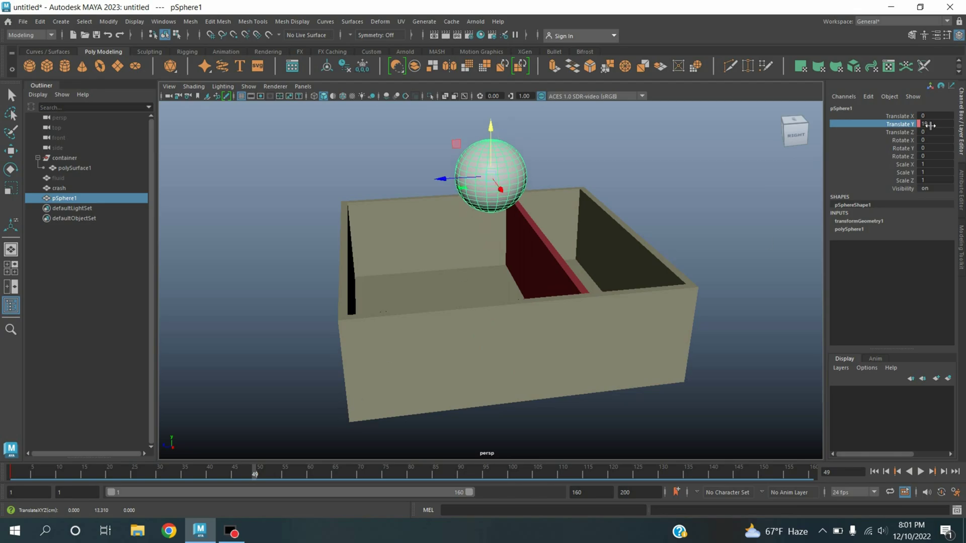
right_click(883, 124)
left_click(874, 141)
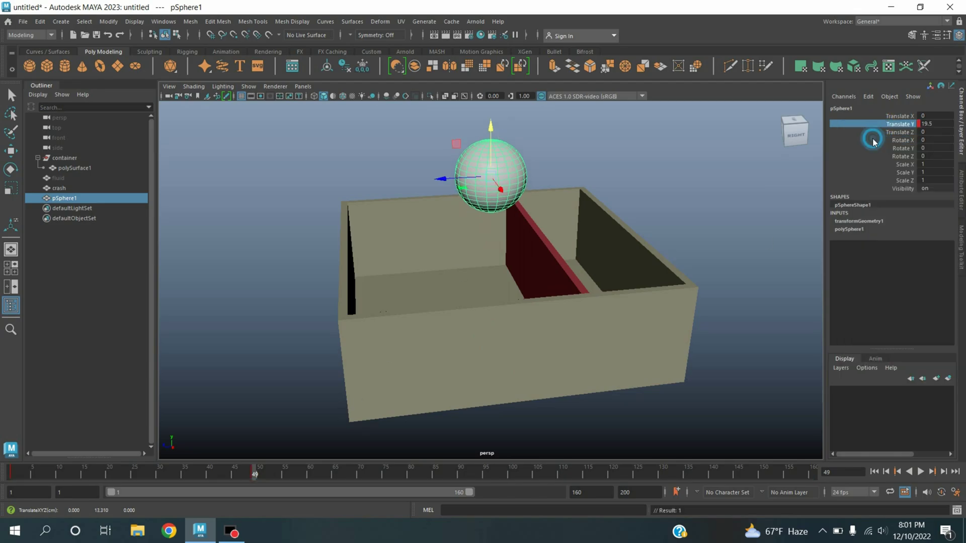
Set the timeline playback speed to Play Every Frame, Max Real-time.
left_click(876, 473)
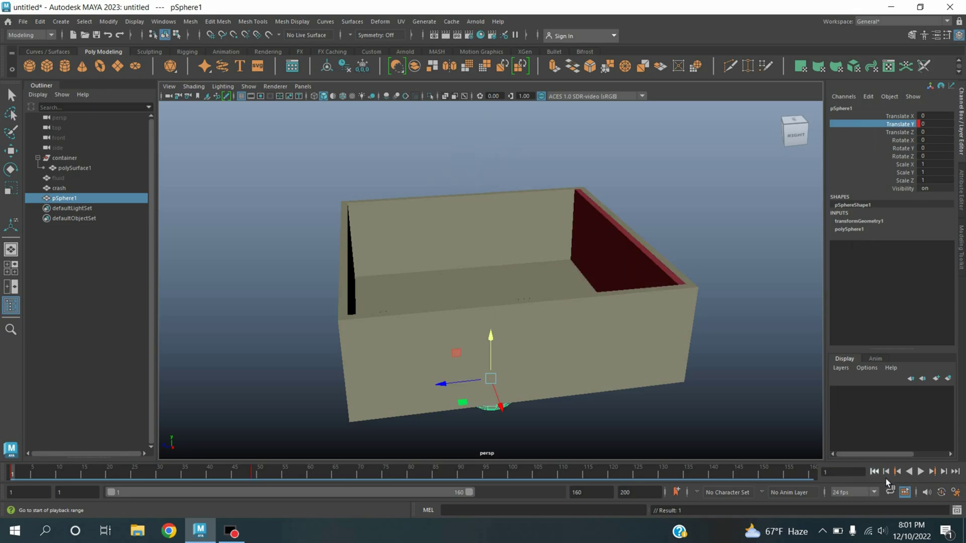
left_click(925, 476)
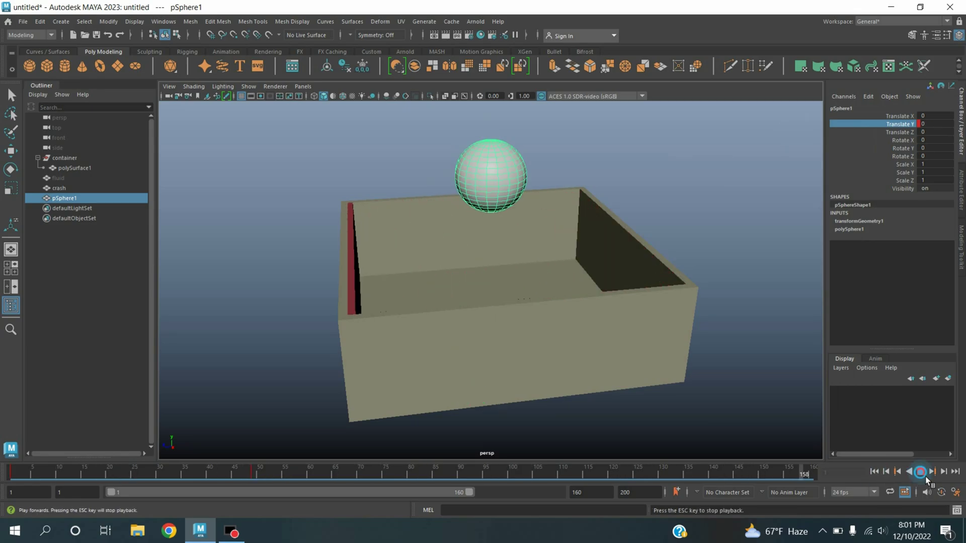
left_click(926, 476)
right_click(477, 478)
mouse_move(506, 387)
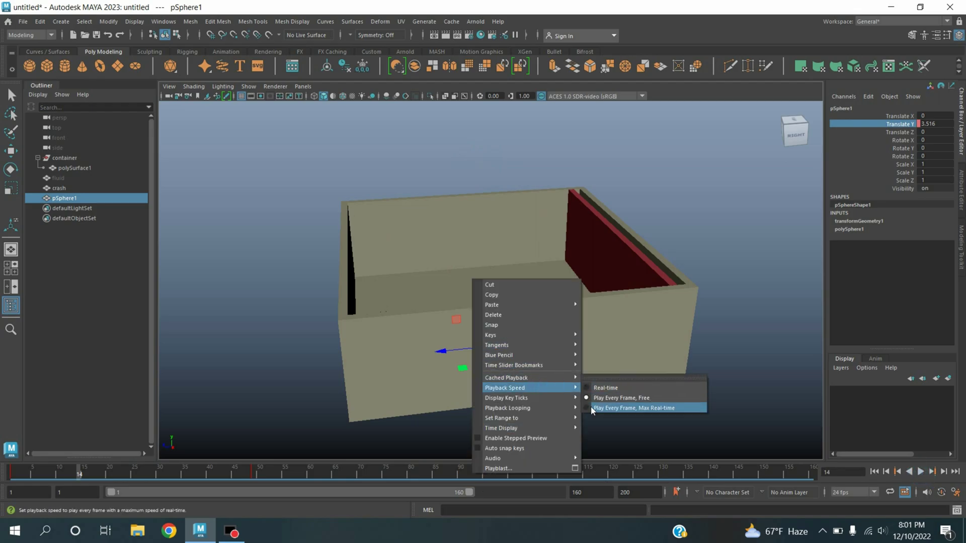
left_click(591, 407)
Replay the sphere and wall animation from the first frame, then stop and rewind.
left_click(876, 473)
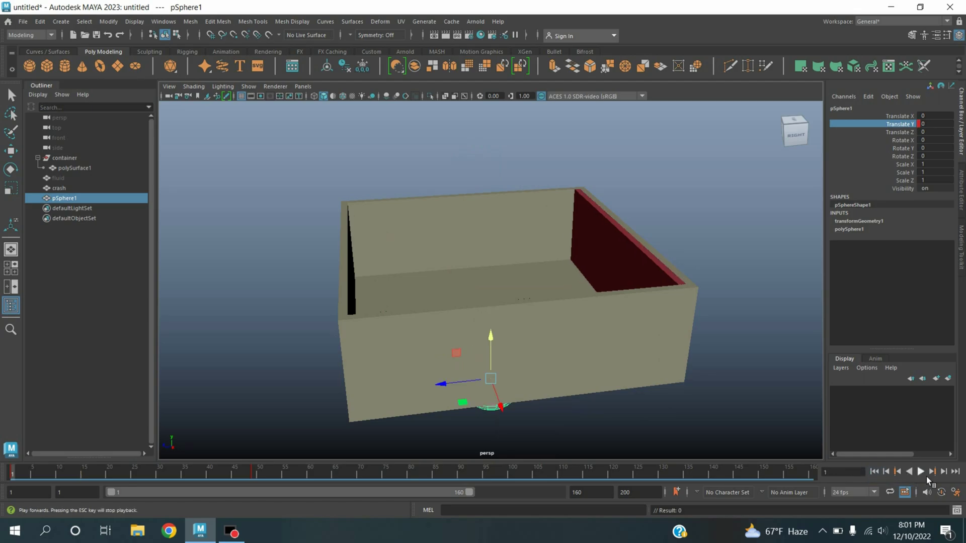
left_click(922, 472)
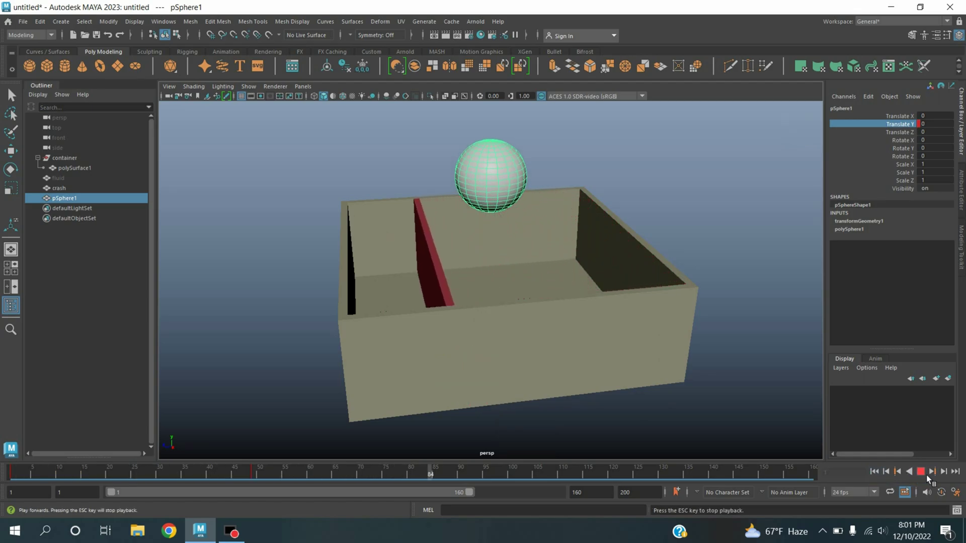
left_click(924, 473)
left_click(876, 473)
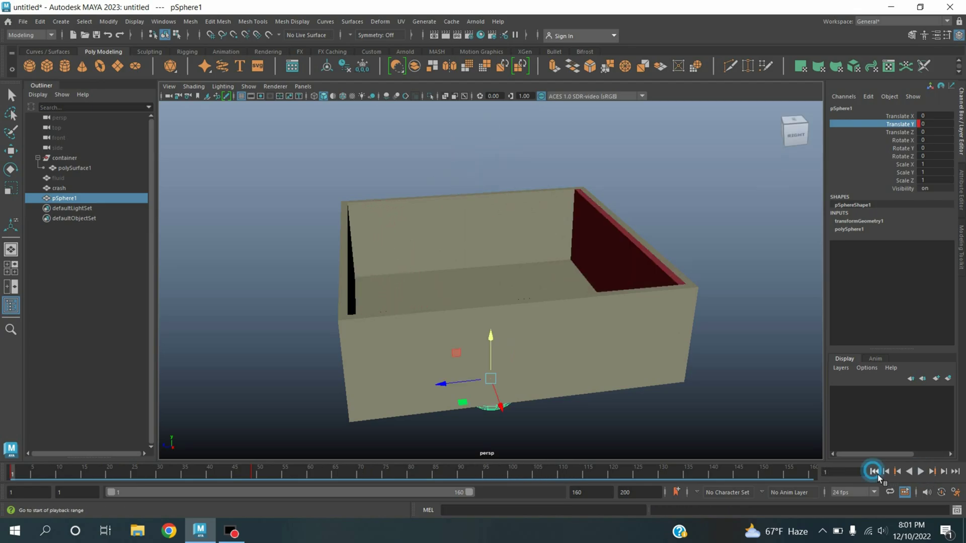
Unhide the fluid block and give it a new dark blue Lambert material.
left_click(58, 180)
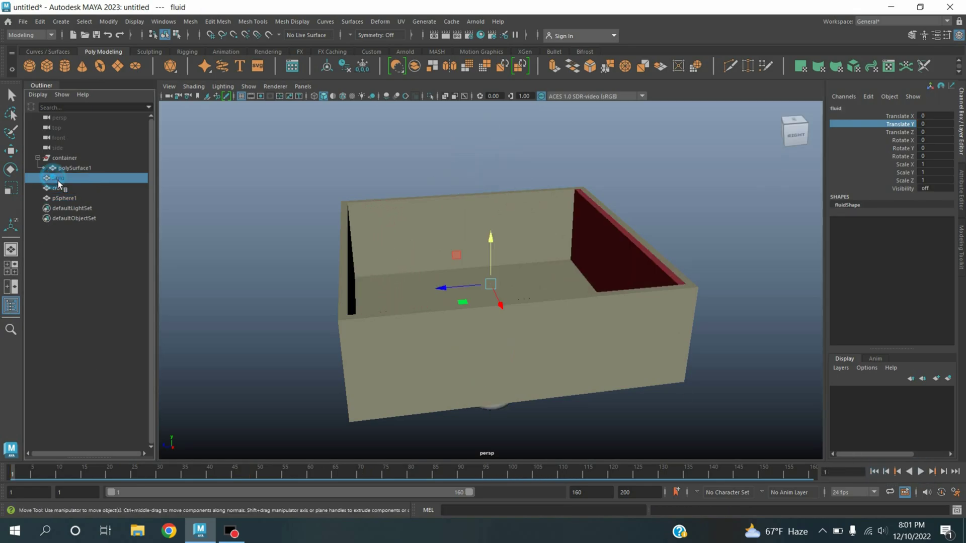
key("h")
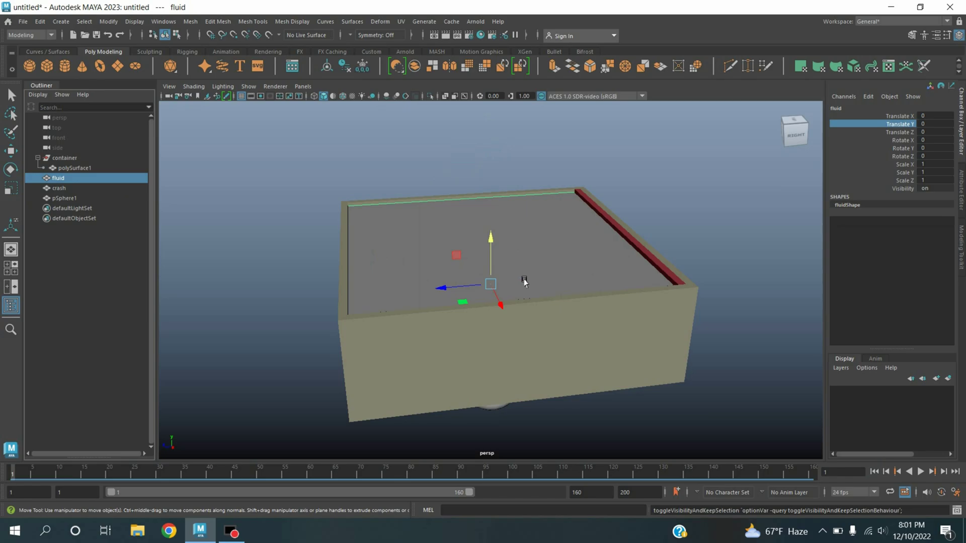
left_click_drag(514, 282, 494, 289, "alt")
right_click_drag(549, 230, 549, 270)
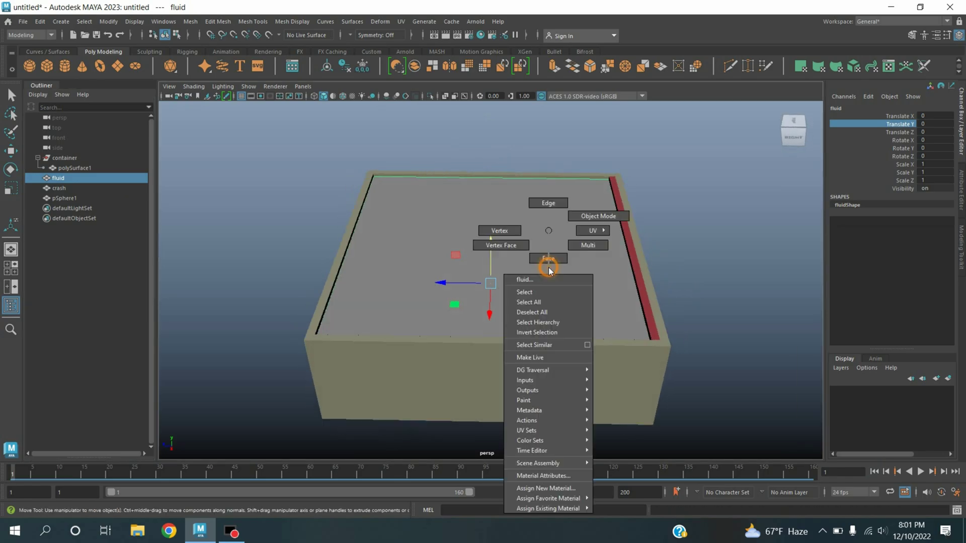
left_click(546, 489)
left_click(850, 168)
left_click(815, 211)
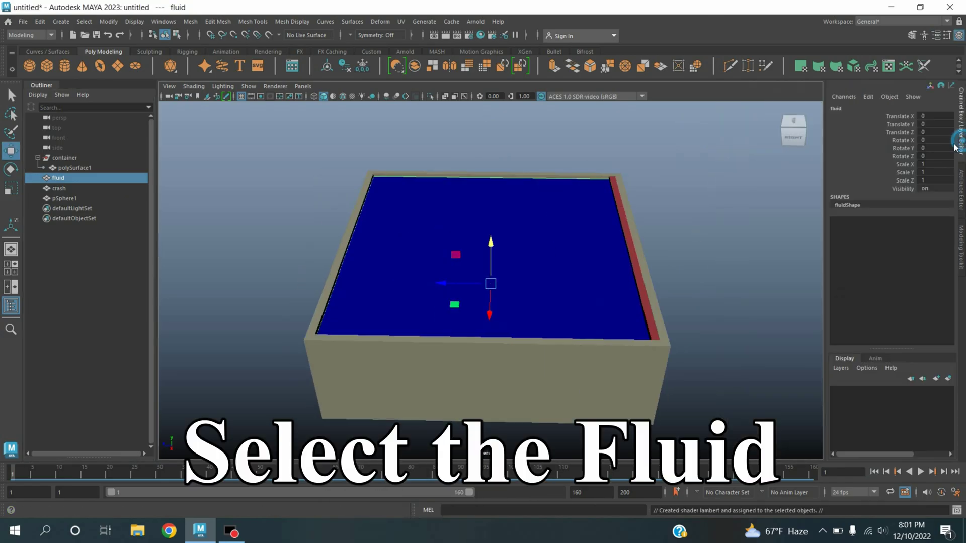
left_click(574, 246)
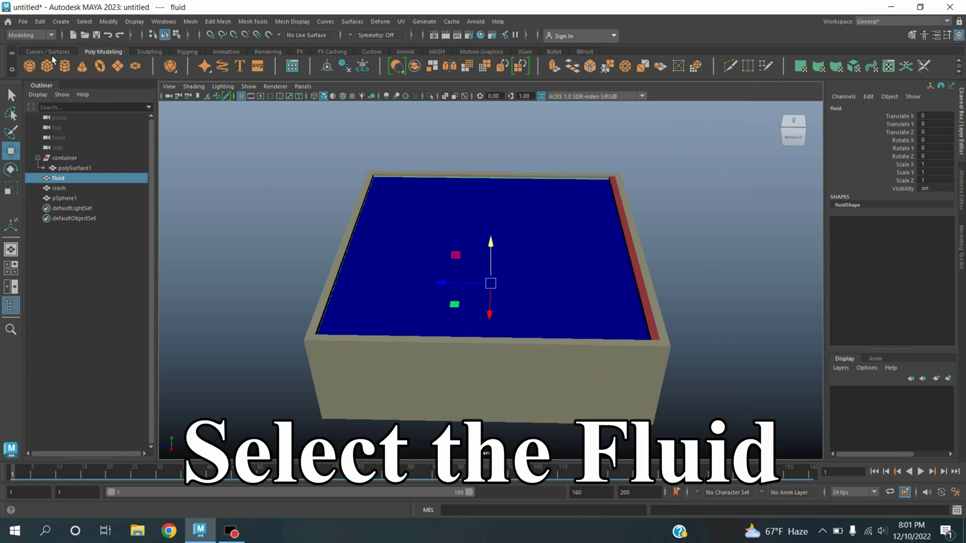
Switch to the FX menu set and convert the fluid block into a Bifrost liquid.
left_click(30, 35)
left_click(32, 78)
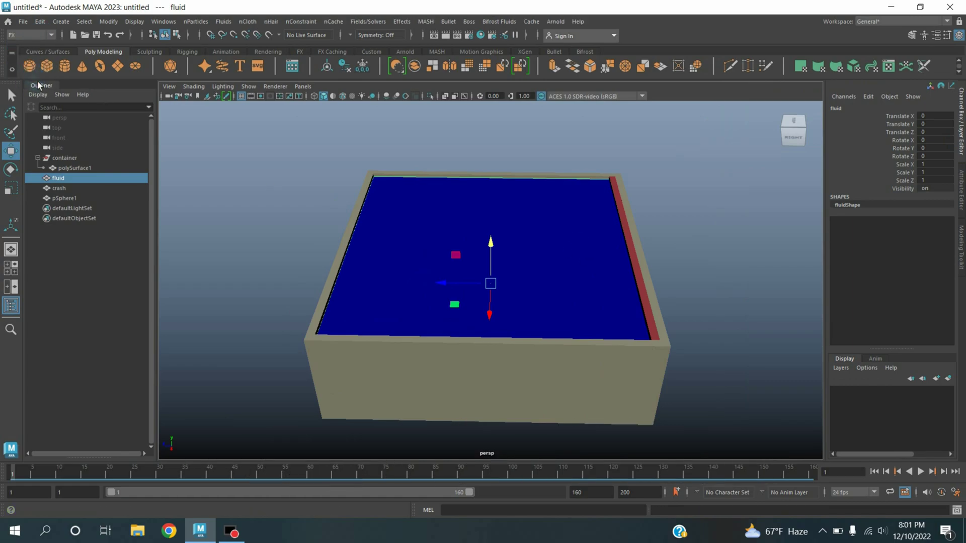
left_click(495, 22)
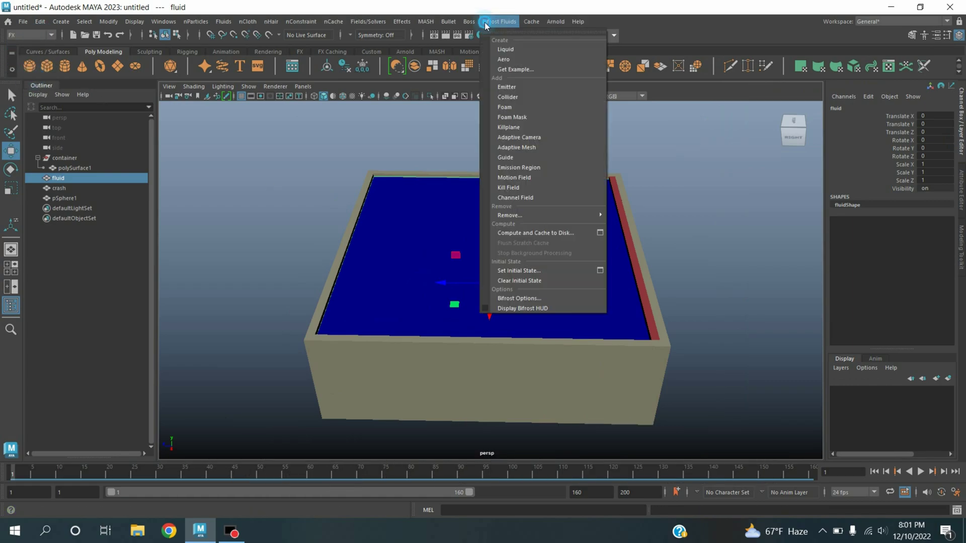
left_click(525, 50)
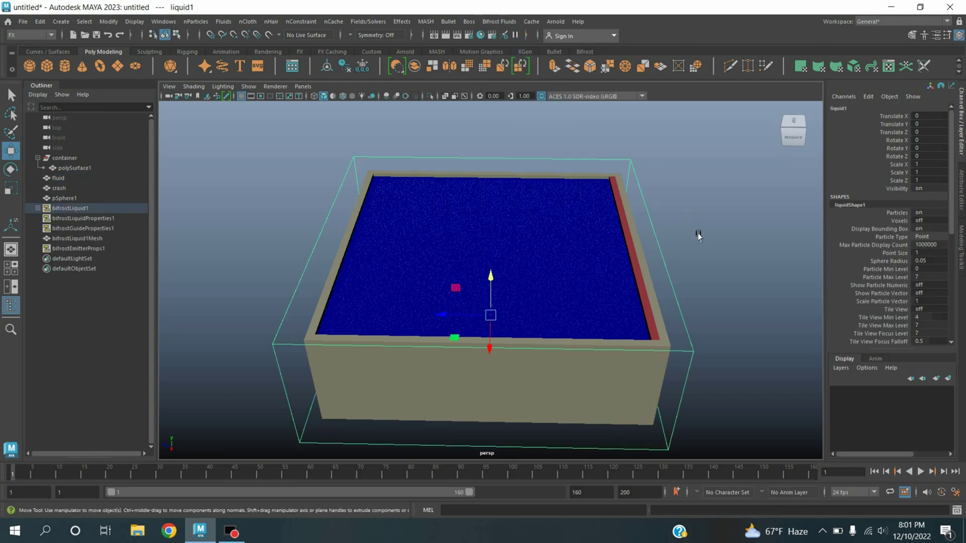
left_click(702, 327)
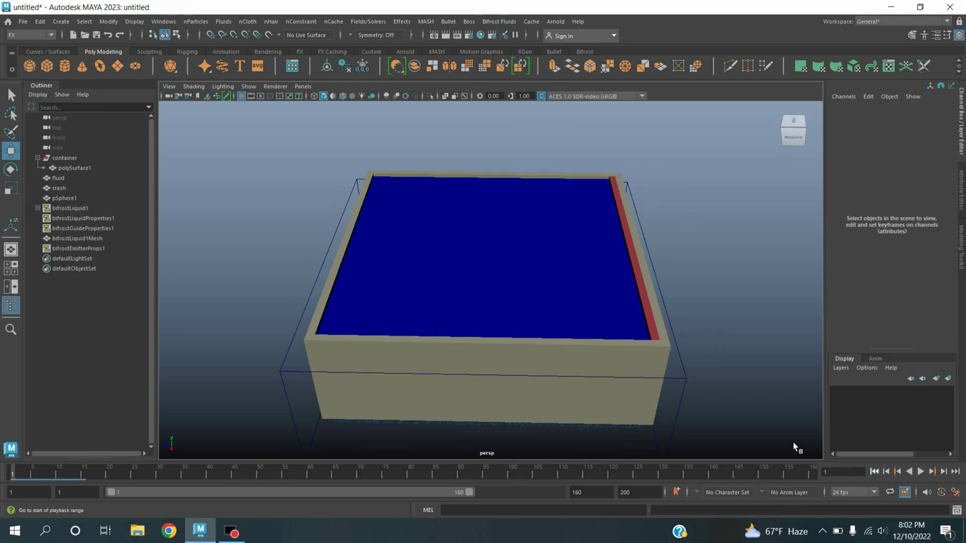
left_click_drag(256, 308, 293, 383)
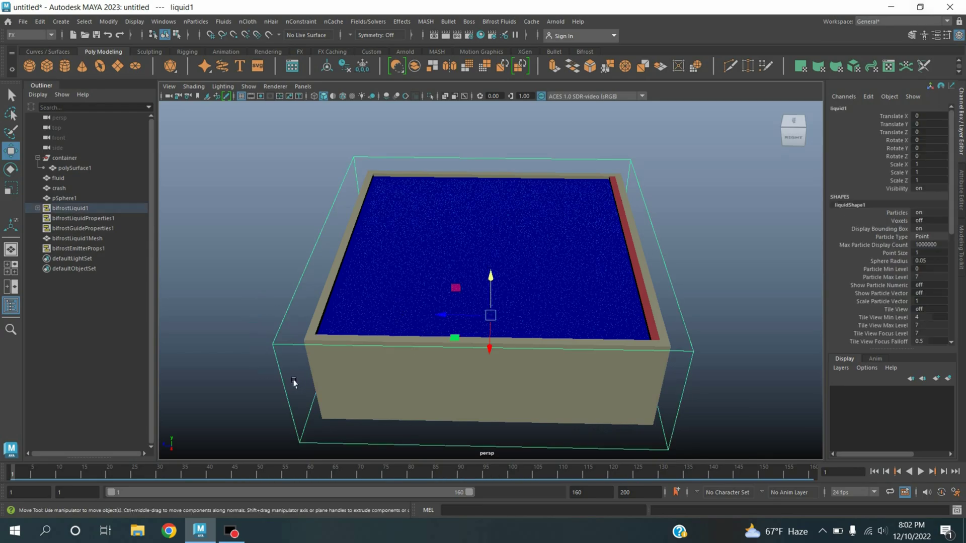
left_click(400, 387)
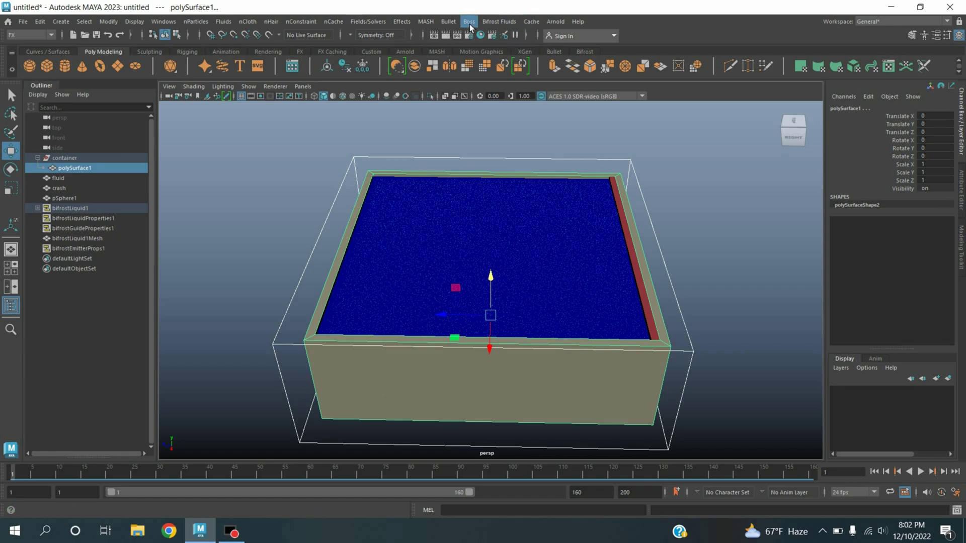
Make the container surface polySurface1 a Bifrost liquid collider.
left_click(497, 22)
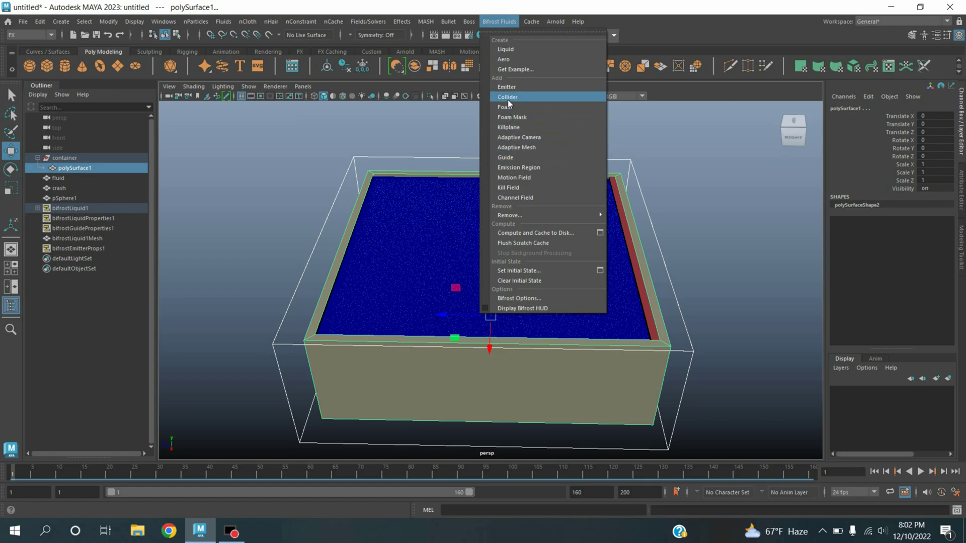
left_click(508, 98)
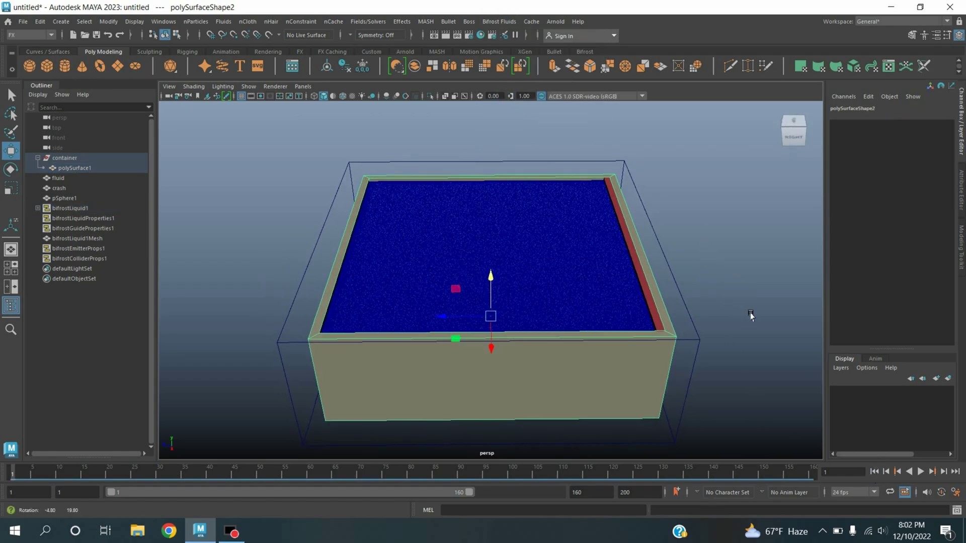
left_click(693, 330)
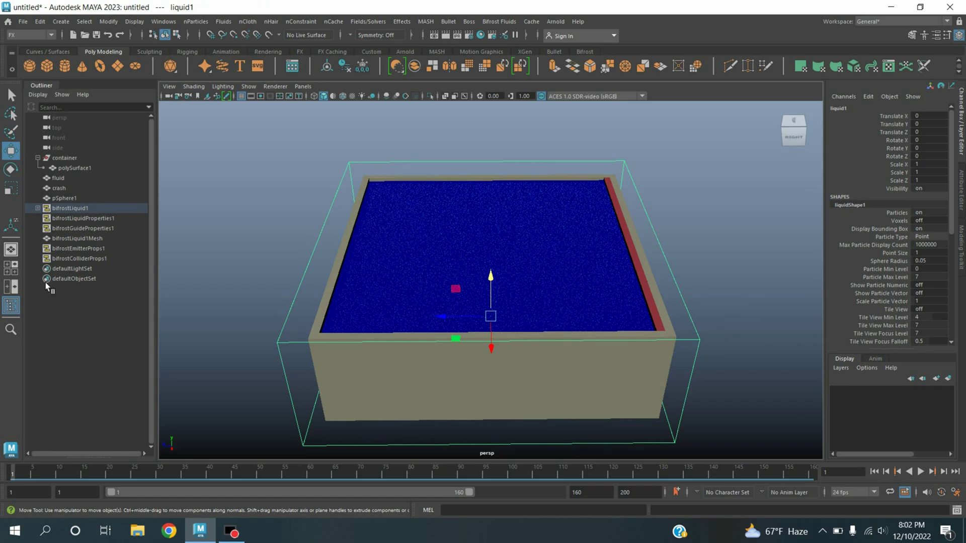
Make the crash wall and pSphere1 Bifrost colliders for the liquid.
left_click(65, 190)
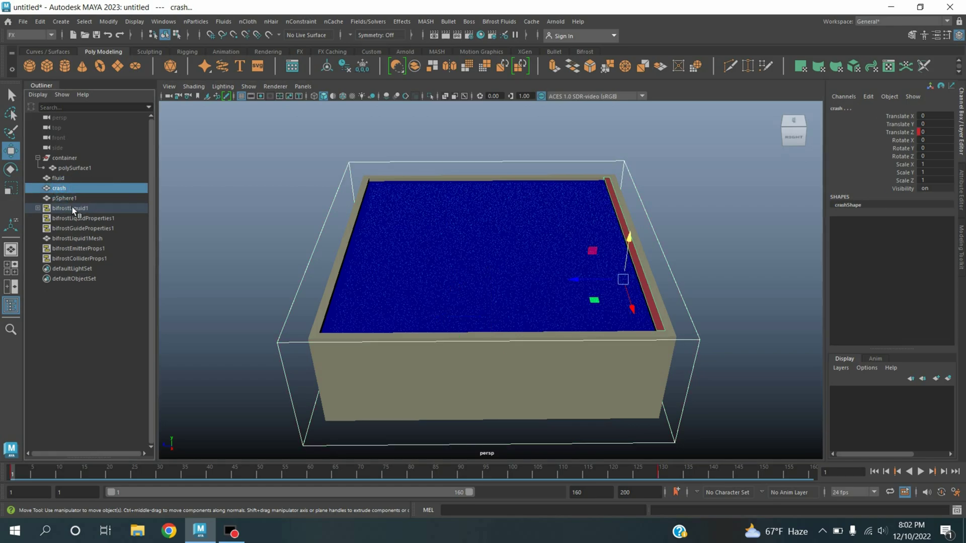
left_click(64, 198, "shift")
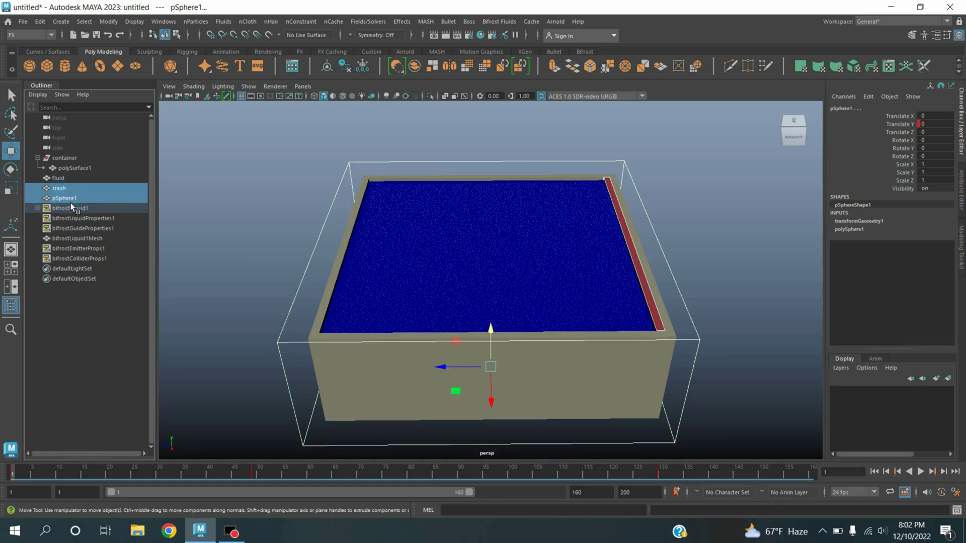
left_click(491, 22)
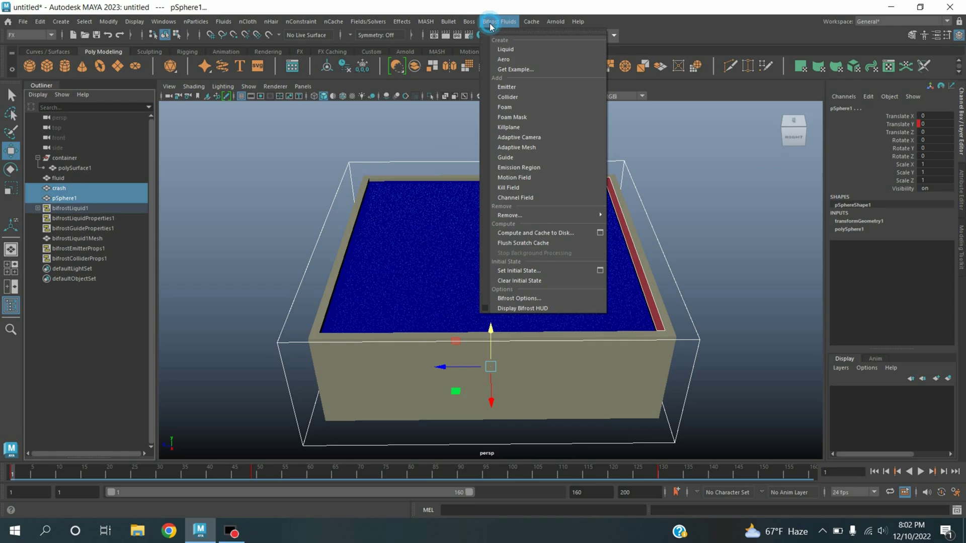
left_click(506, 97)
left_click_drag(510, 99, 258, 178, "alt")
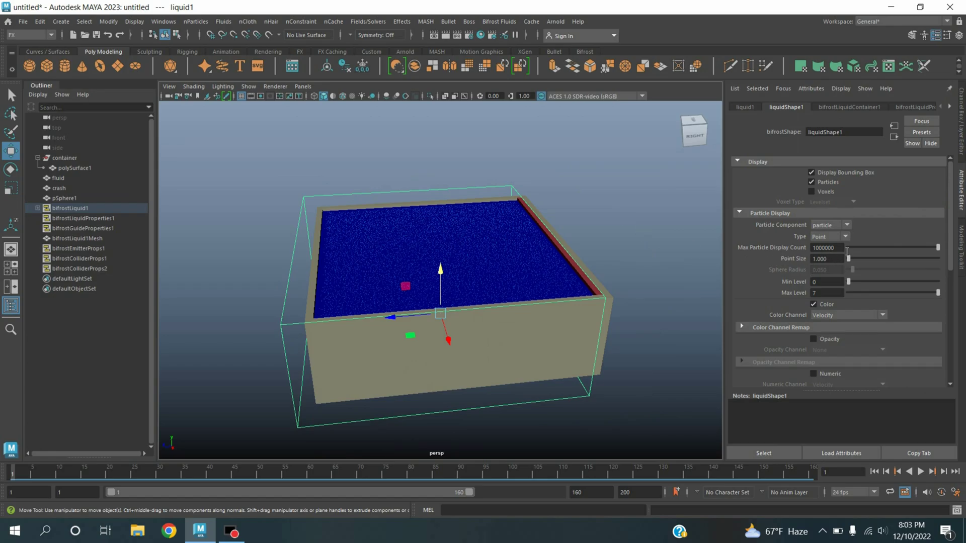
Set the liquid's particle Point Size to 1.3 and Max Particle Display Count to 10000000.
double_click(823, 259)
type("1.3")
key("Return")
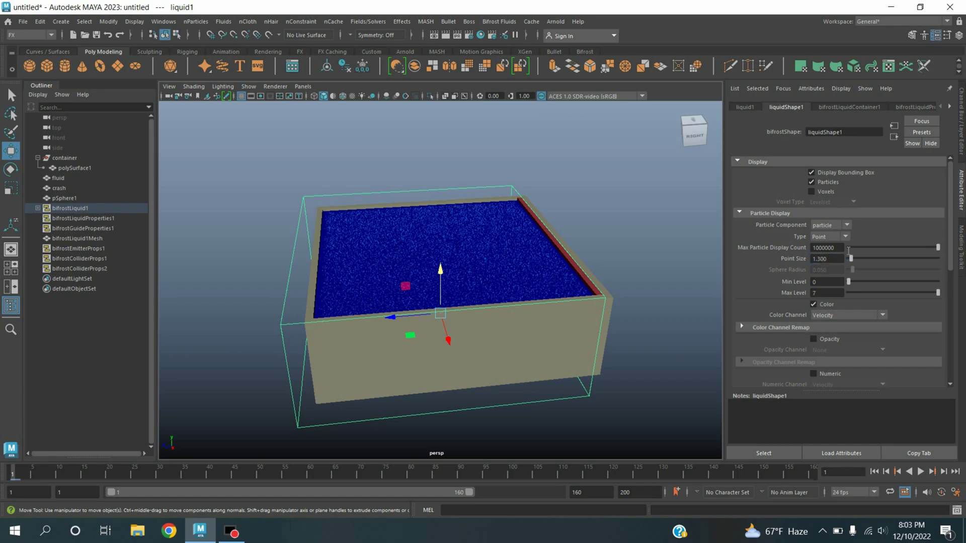
left_click(843, 252)
type("0")
key("Return")
Save the scene as water.ma.
left_click(23, 21)
left_click(62, 69)
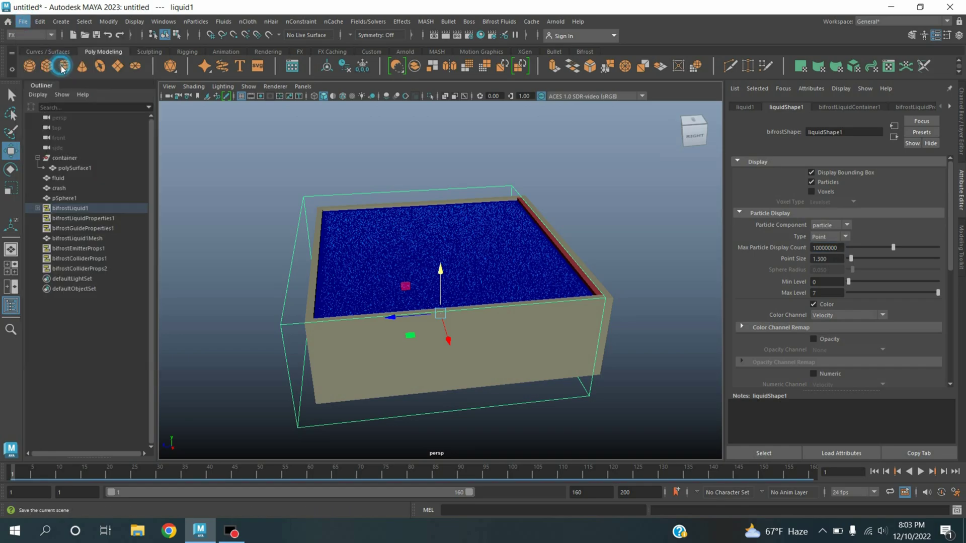
type("w")
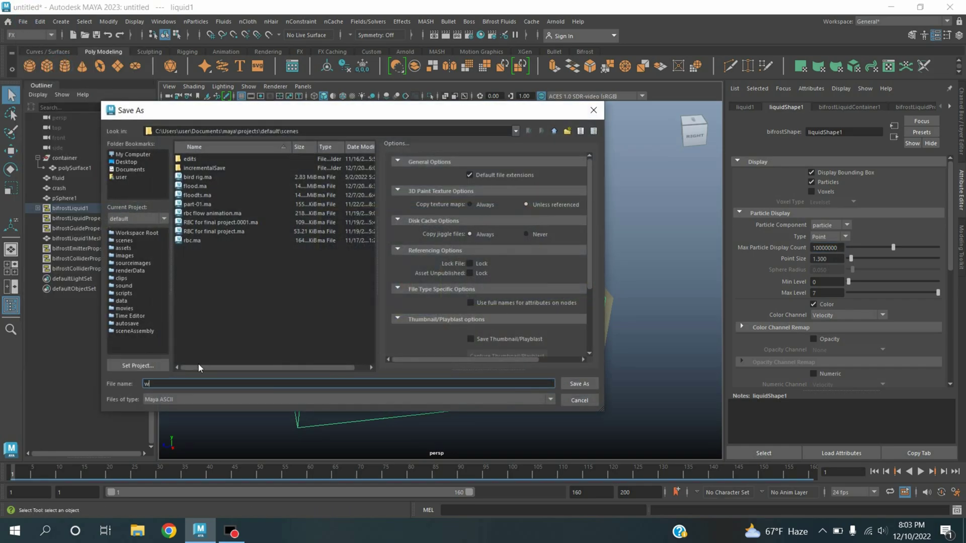
type("ater")
key("Return")
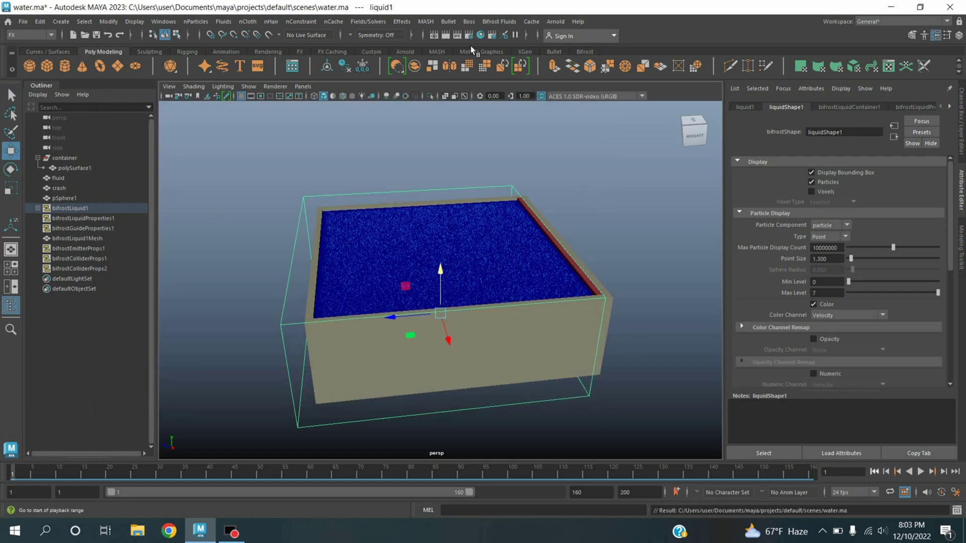
Add an Arnold SkyDome light and a ground plane scaled up about 73 times.
left_click(556, 21)
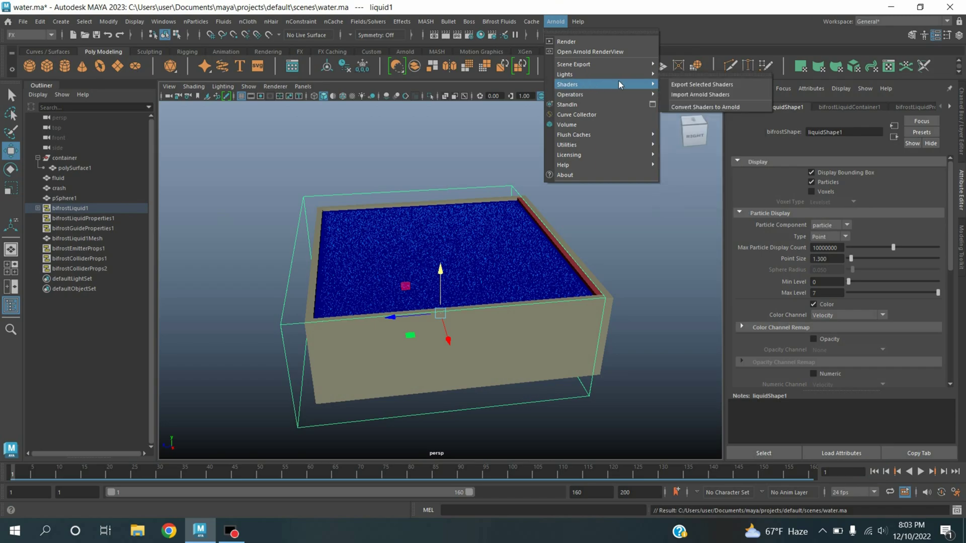
mouse_move(574, 74)
left_click(674, 85)
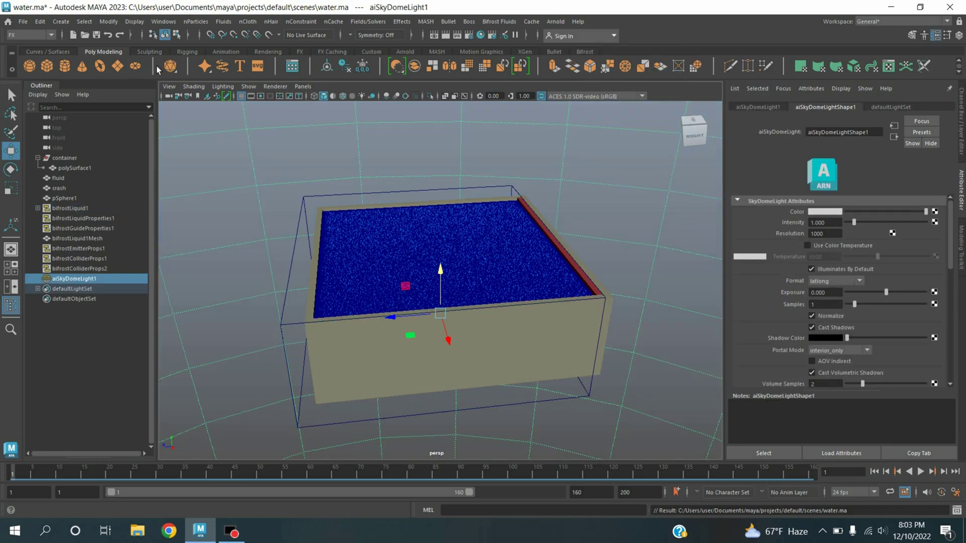
left_click(121, 72)
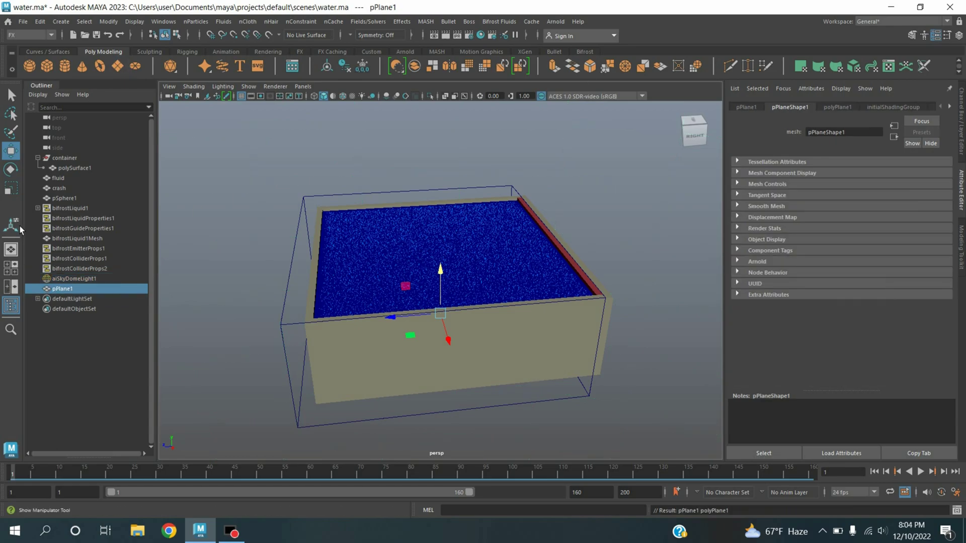
key("r")
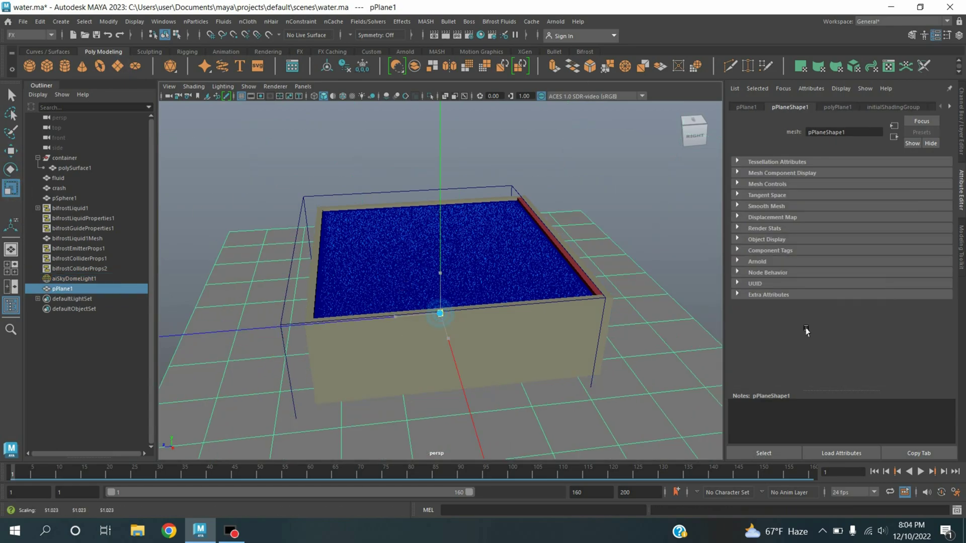
left_click(444, 316)
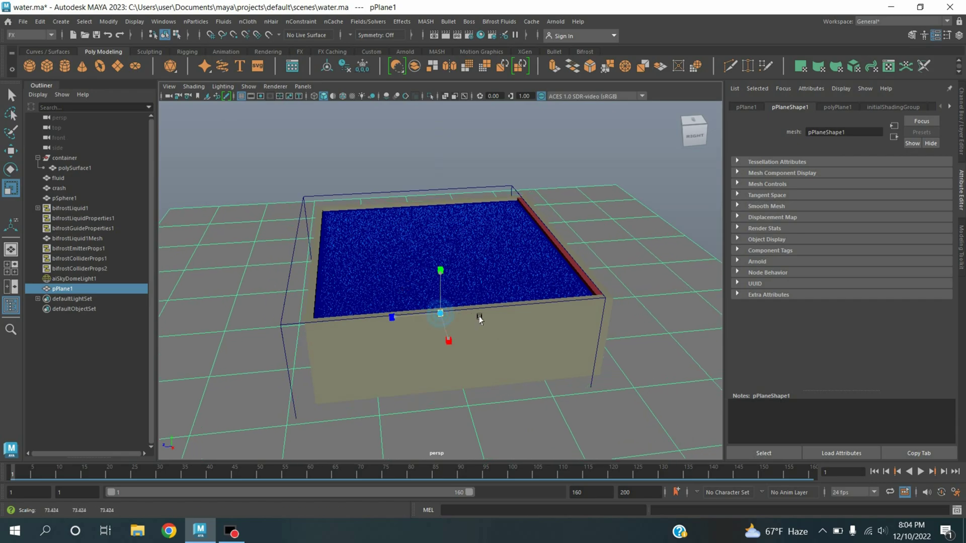
left_click(59, 183)
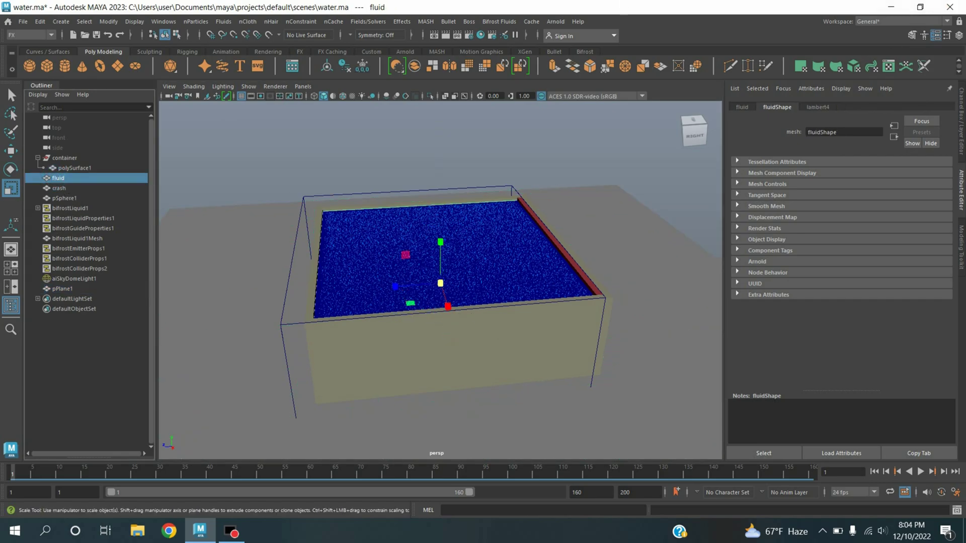
Set lambert4's Transparency nearly to white, then play the splash simulation and stop at frame 41.
left_click(824, 109)
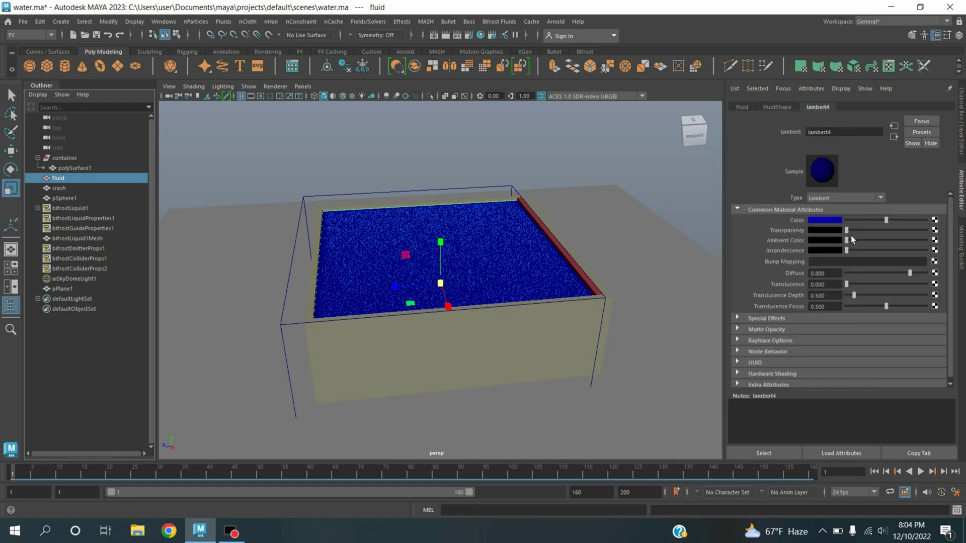
left_click_drag(849, 231, 919, 240)
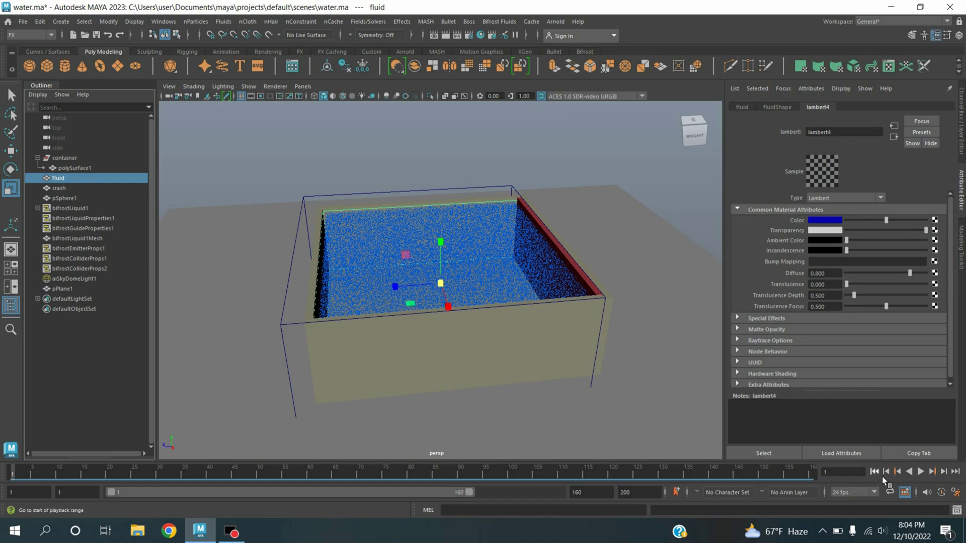
left_click(925, 478)
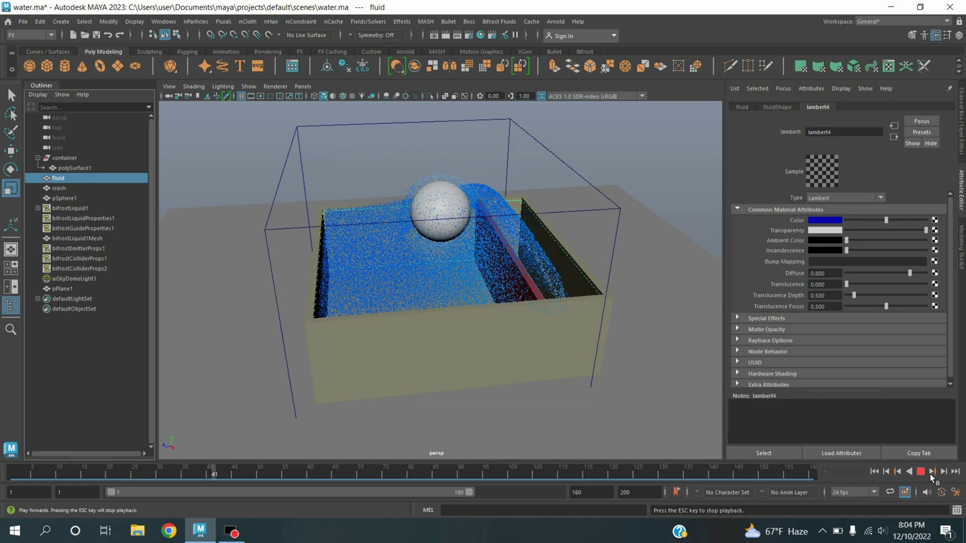
left_click(930, 474)
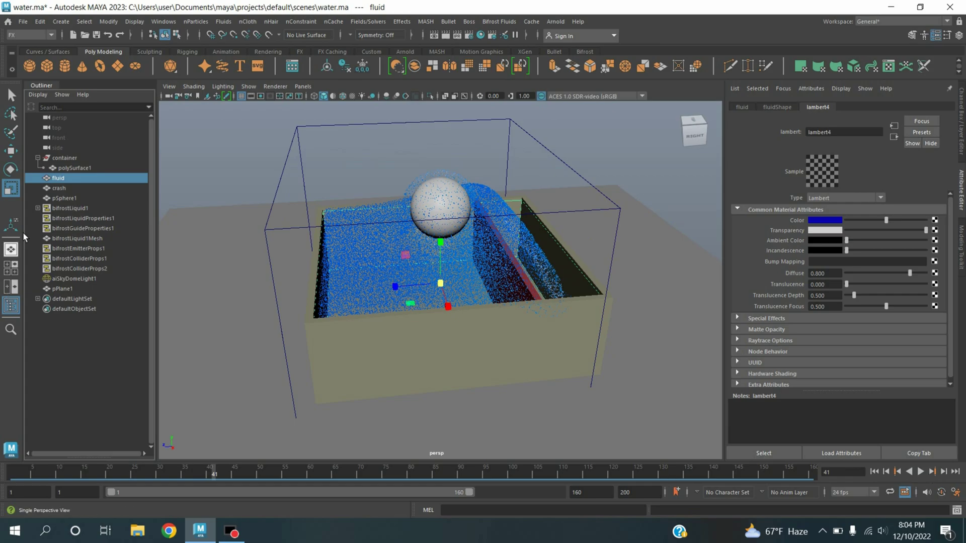
Render frame 41 in the Arnold RenderView and zoom to see the whole image.
left_click(552, 23)
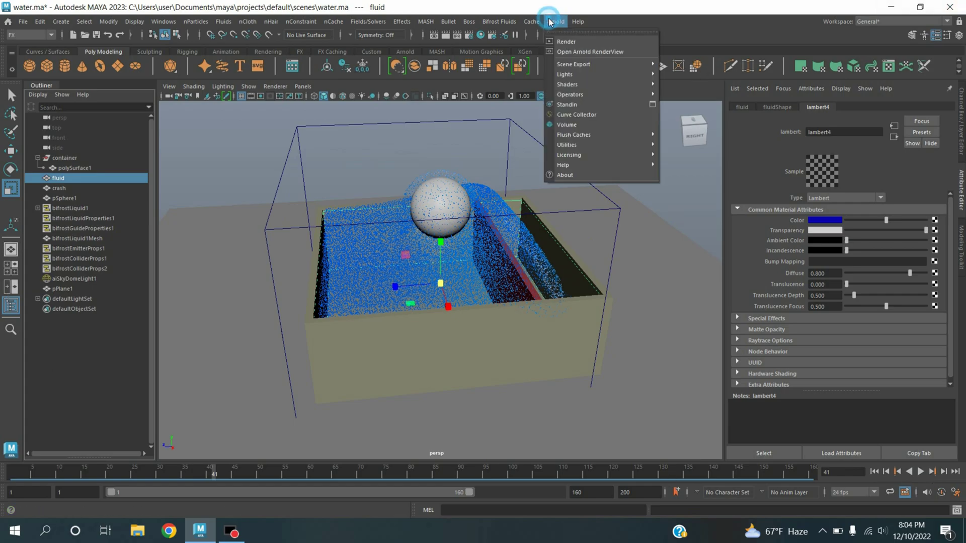
left_click(569, 53)
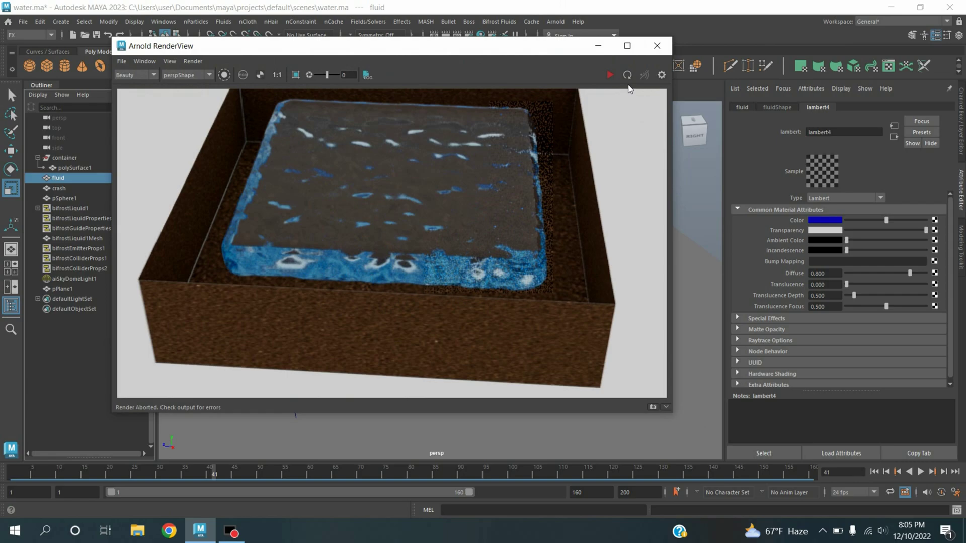
left_click(627, 76)
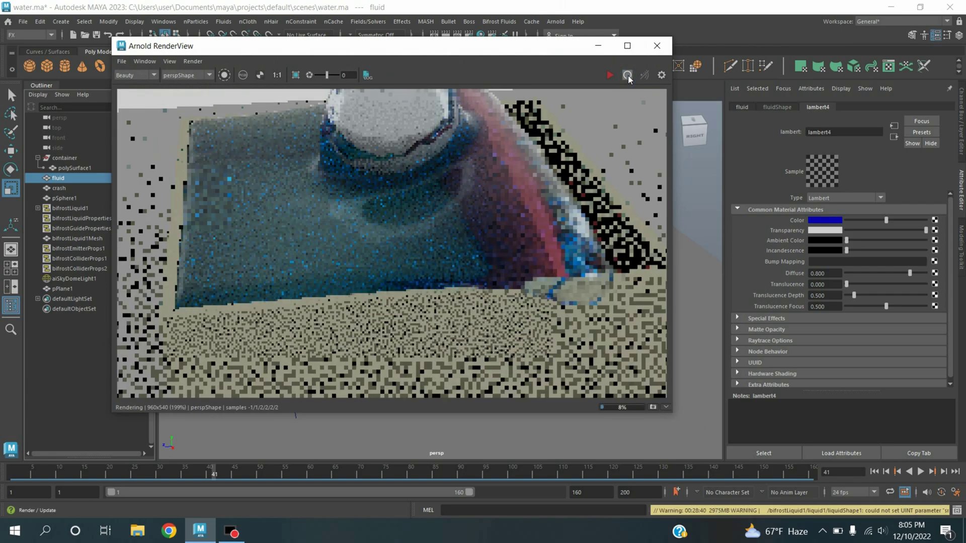
scroll(409, 212, "down", 1)
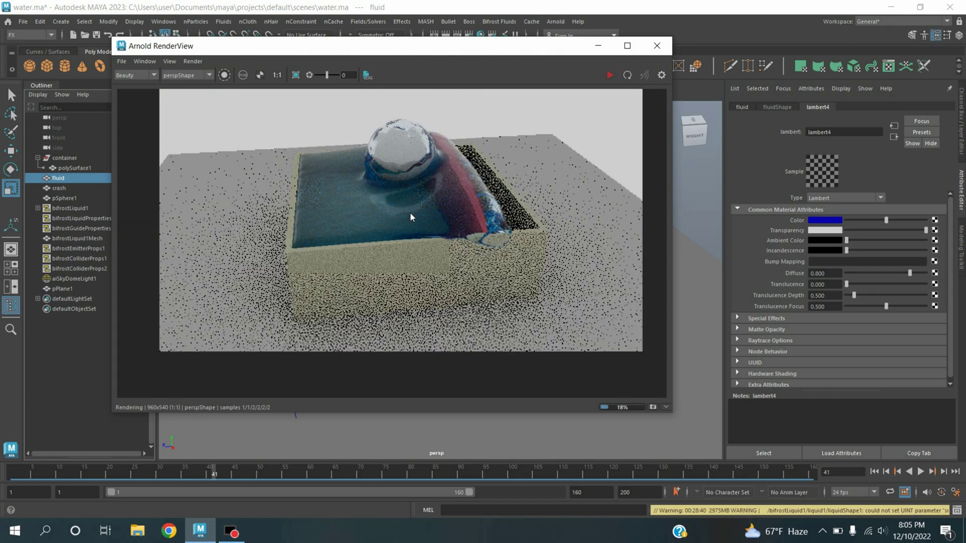